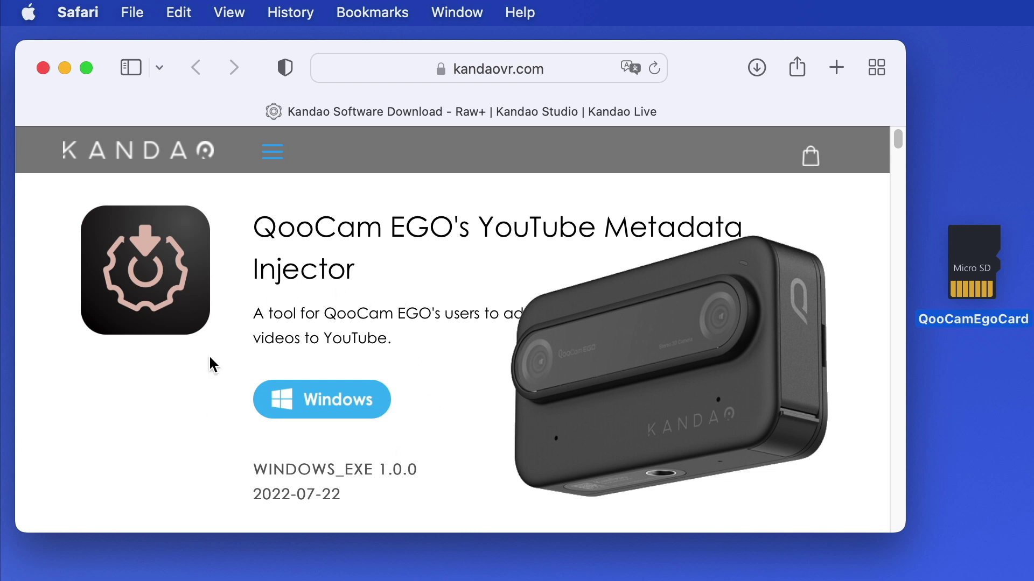
Step: Download the Mac OS version of the QooCam EGO YouTube Metadata Injector from Kandao's page
scroll(316, 344, down, 5)
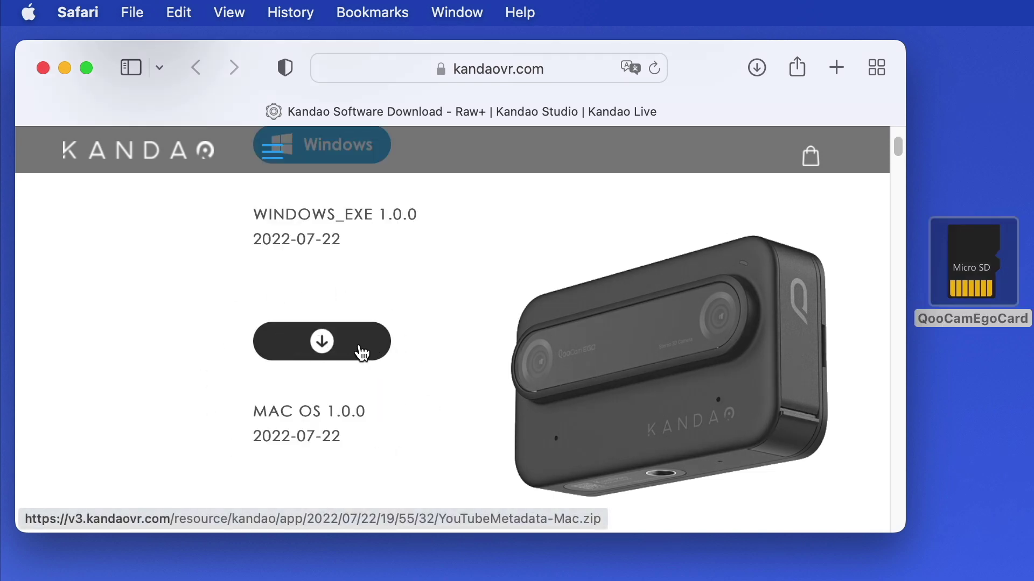
click(325, 346)
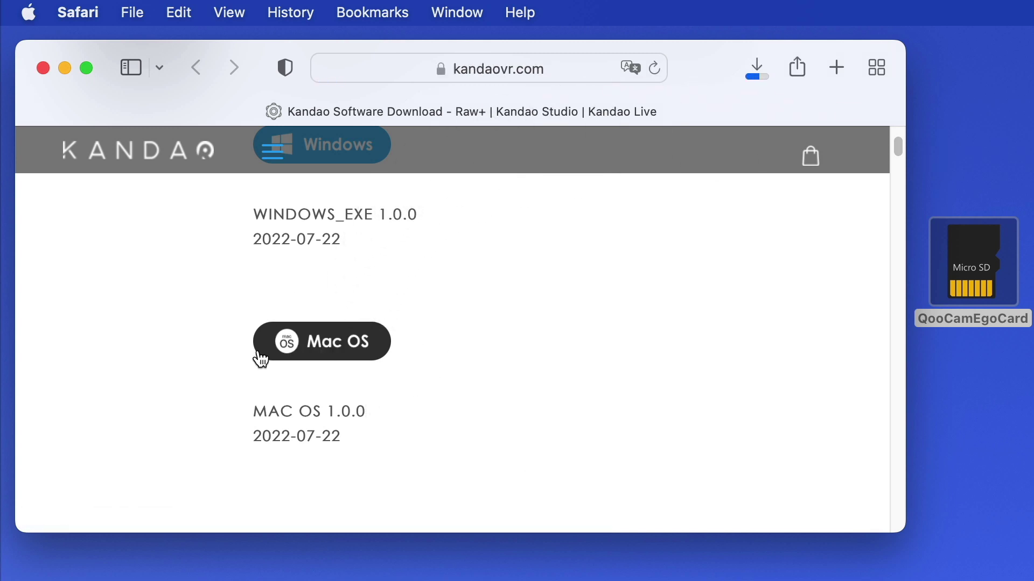
Step: Minimize Safari, move the mac folder from Downloads onto the desktop, and close Downloads
click(66, 68)
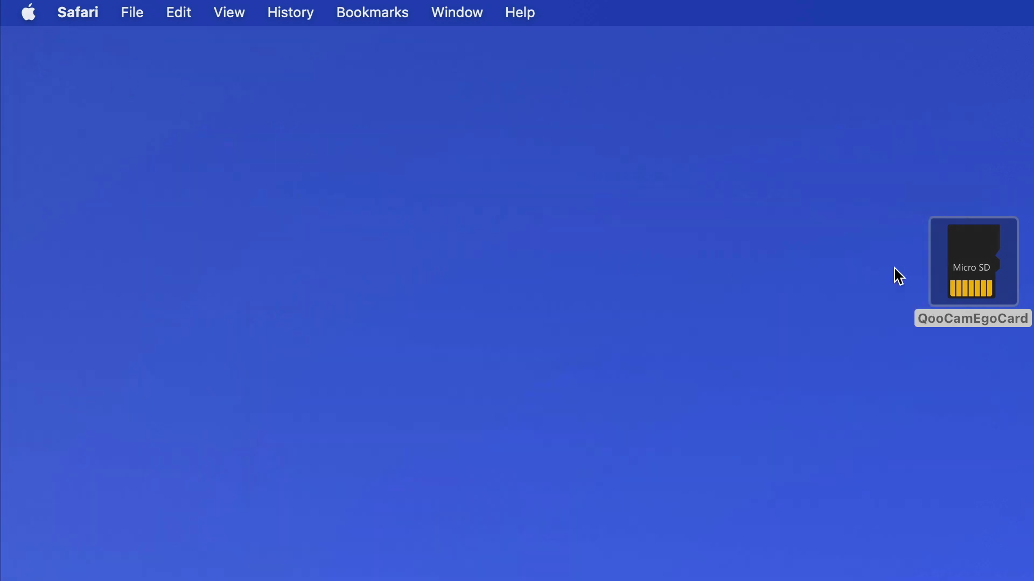
drag(959, 241, 872, 117)
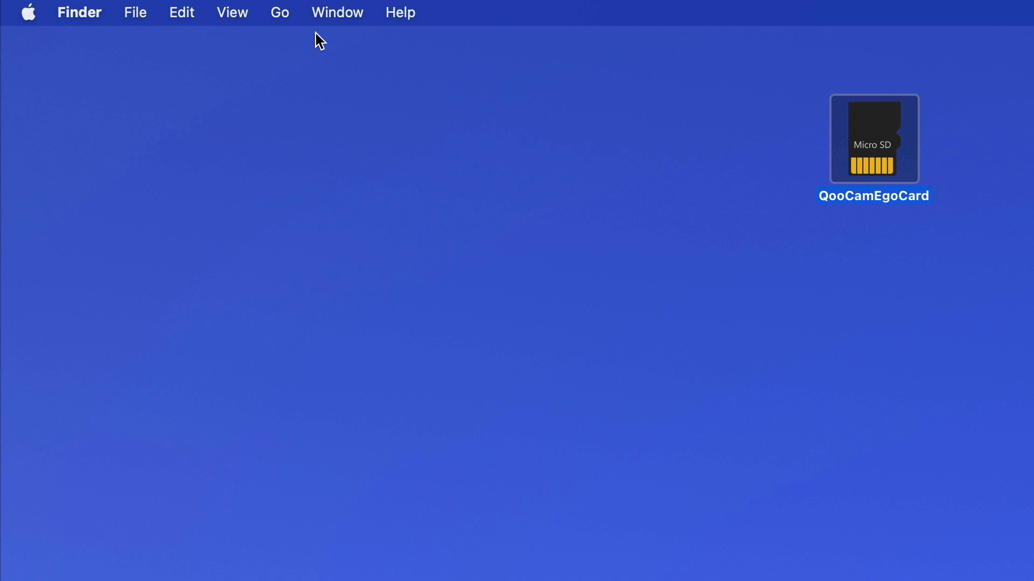
click(272, 13)
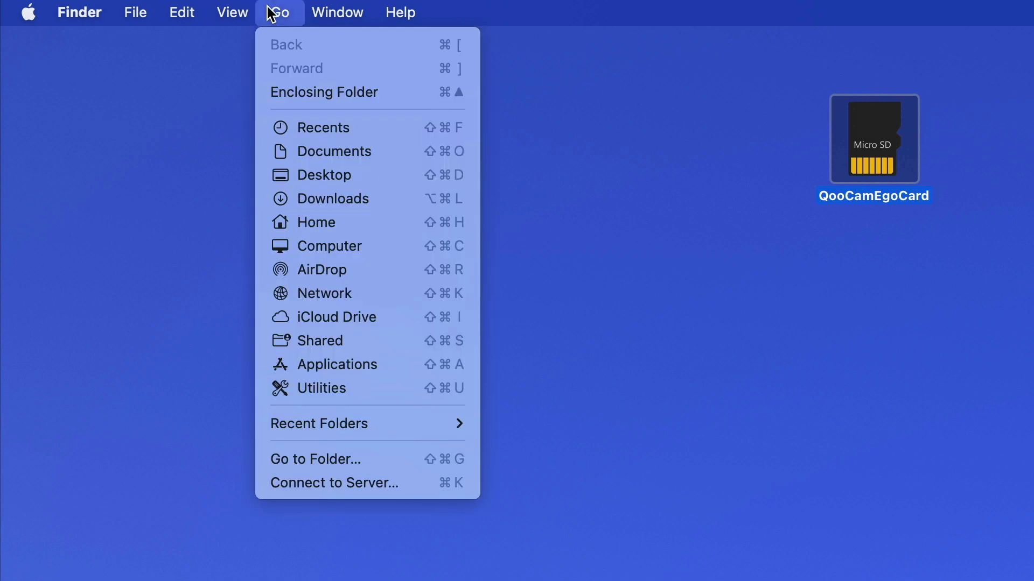
click(319, 199)
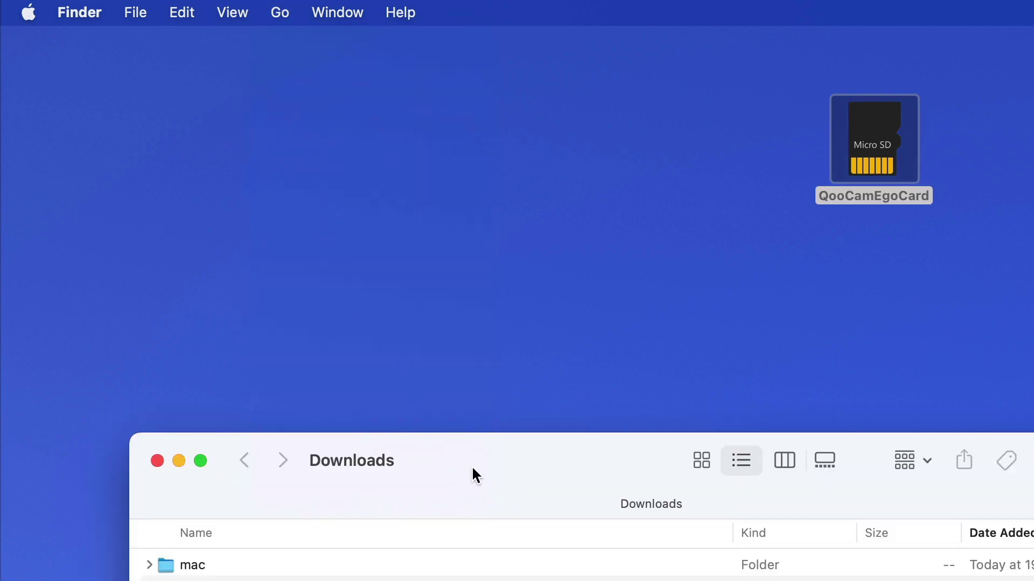
drag(476, 476, 549, 293)
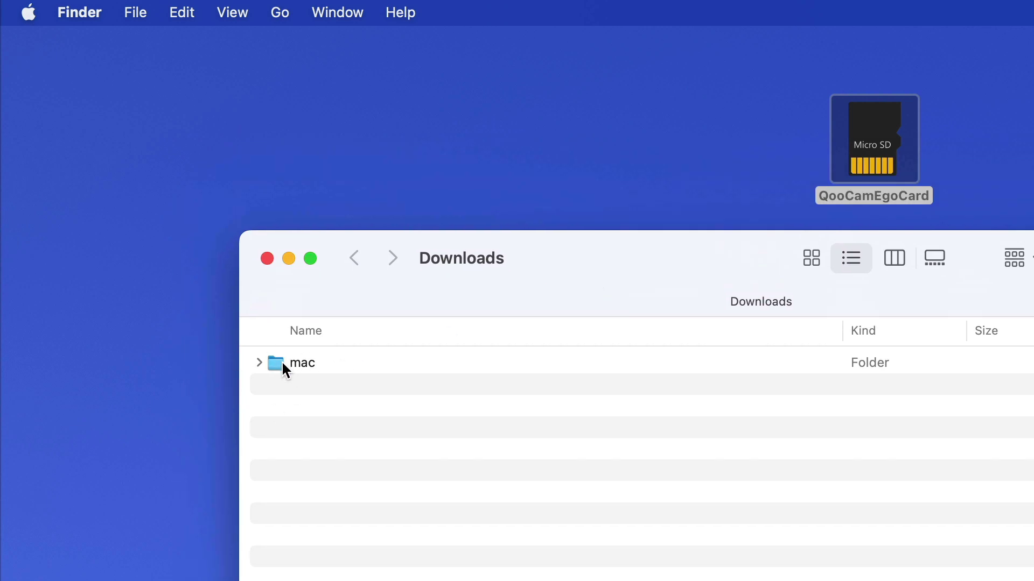
drag(287, 366, 186, 136)
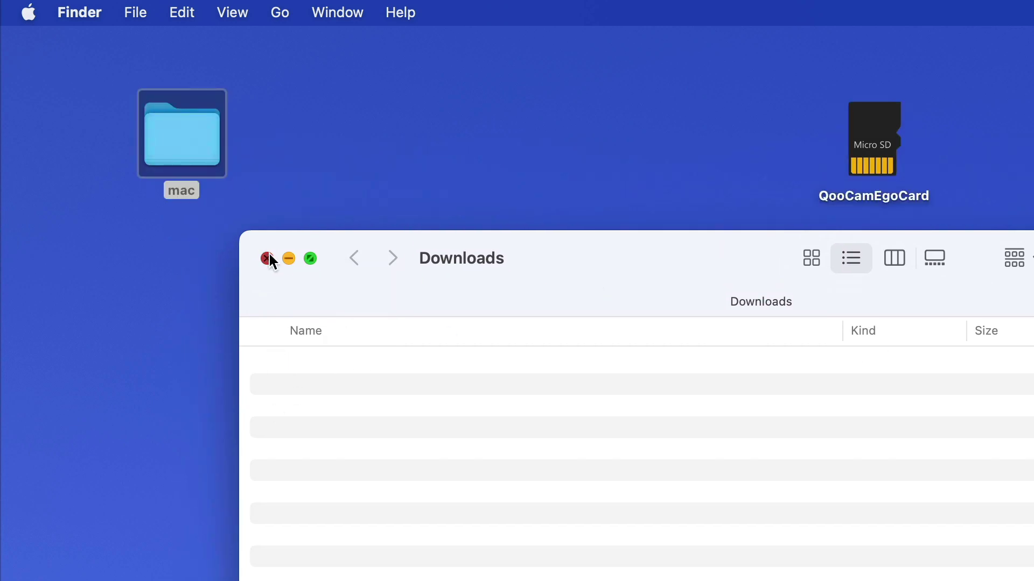
click(268, 259)
Step: Open the mac folder and expand both nested YouTubeMetadata folders
double_click(161, 142)
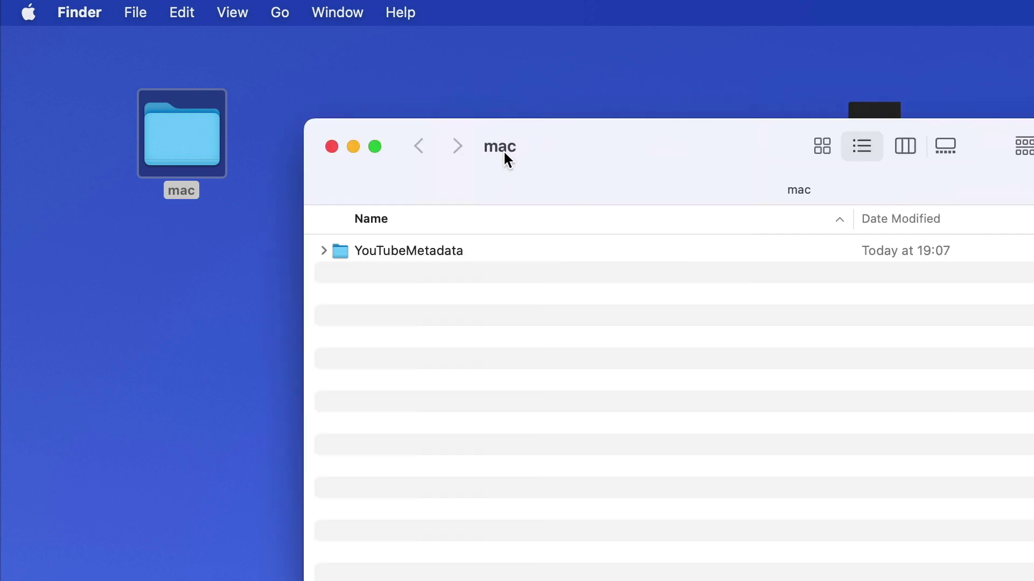
drag(503, 154, 295, 106)
drag(1010, 580, 796, 541)
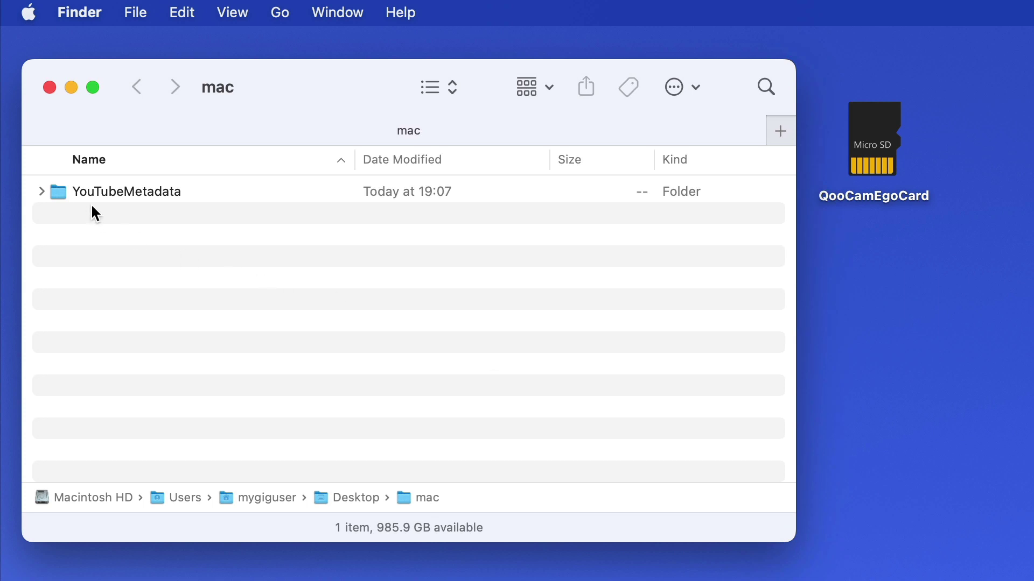
click(41, 192)
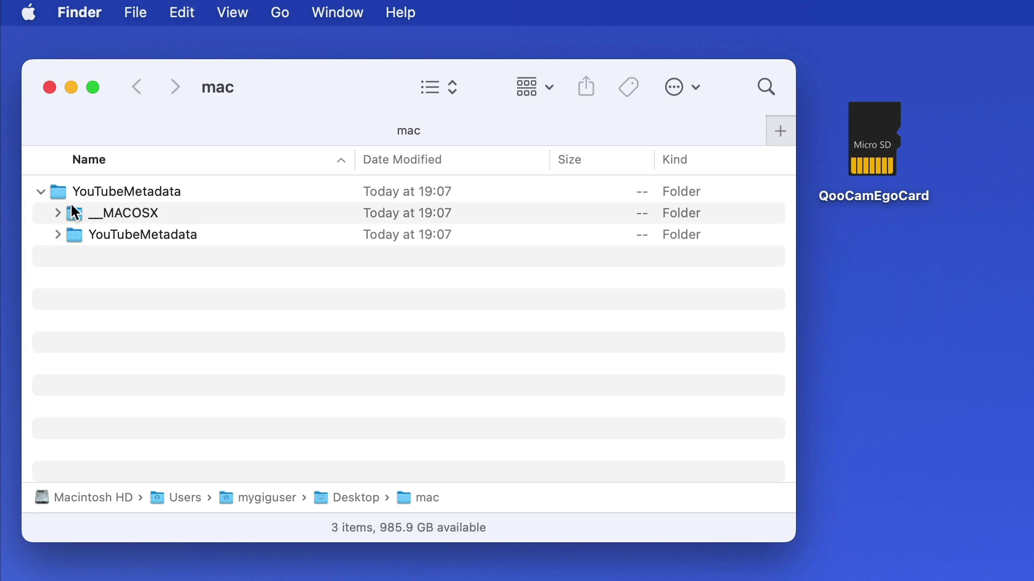
click(57, 233)
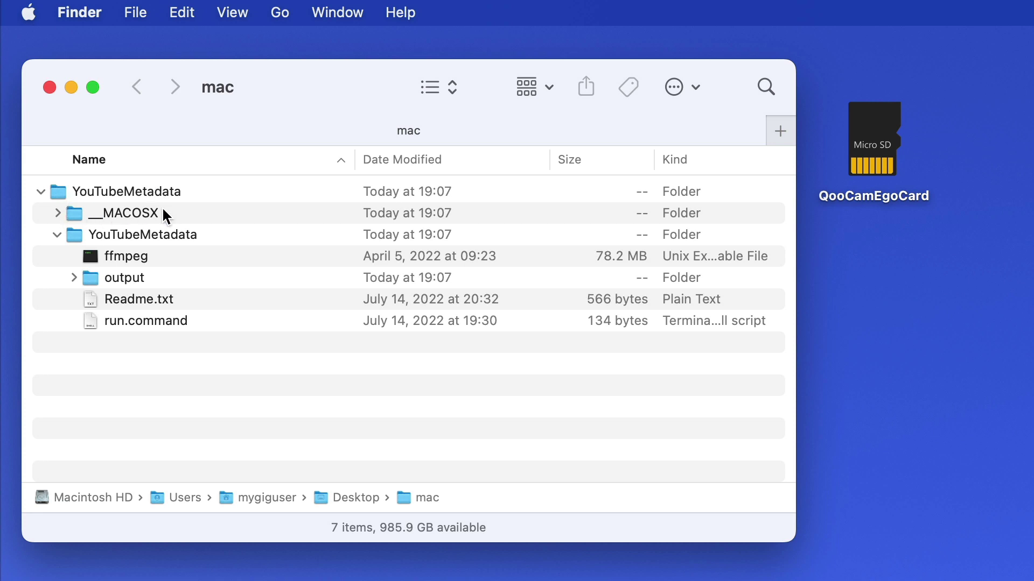
Step: Drag the inner YouTubeMetadata folder onto the desktop and move the mac folder to the Trash
drag(285, 139, 647, 115)
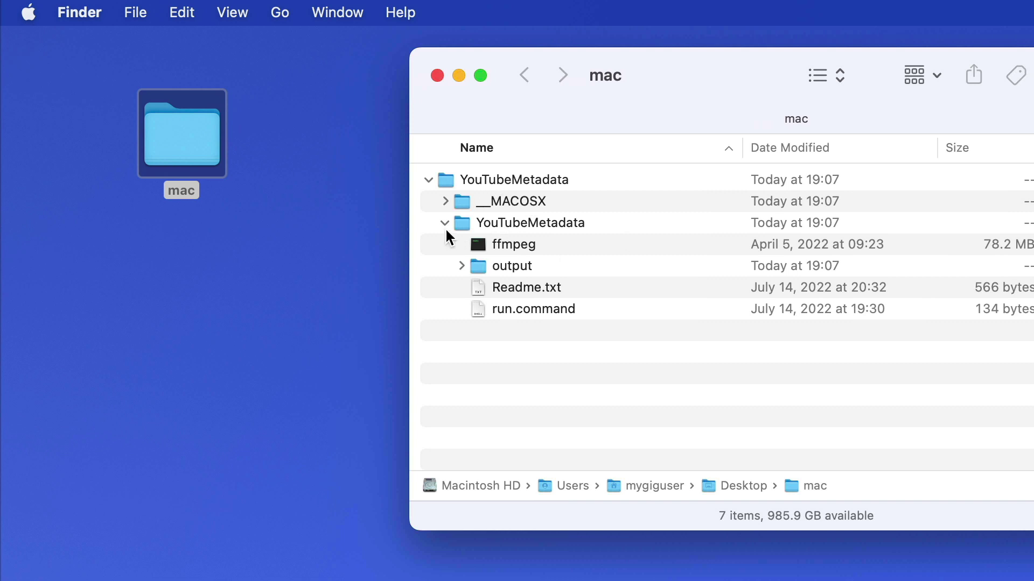
drag(464, 228, 150, 282)
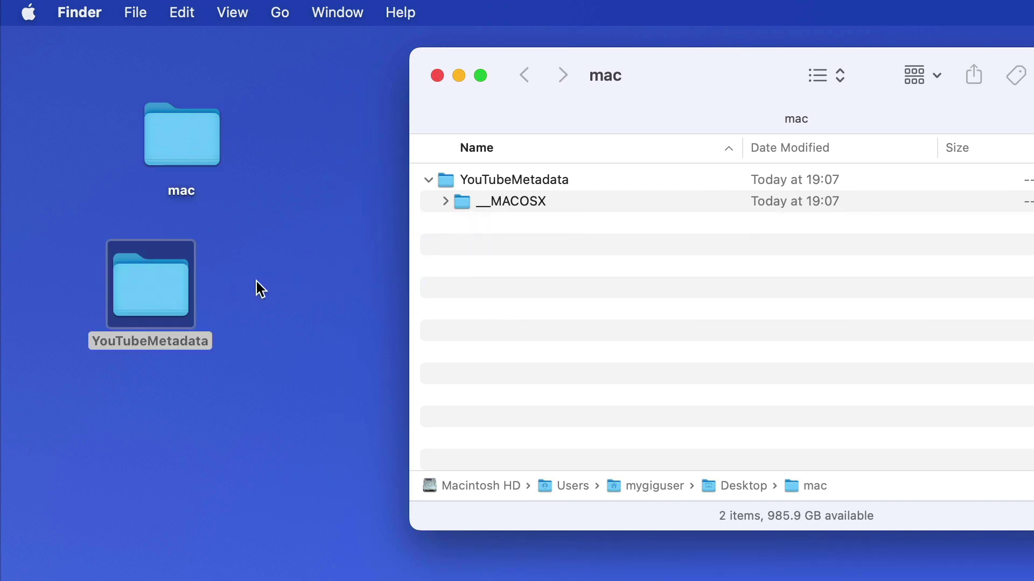
click(437, 76)
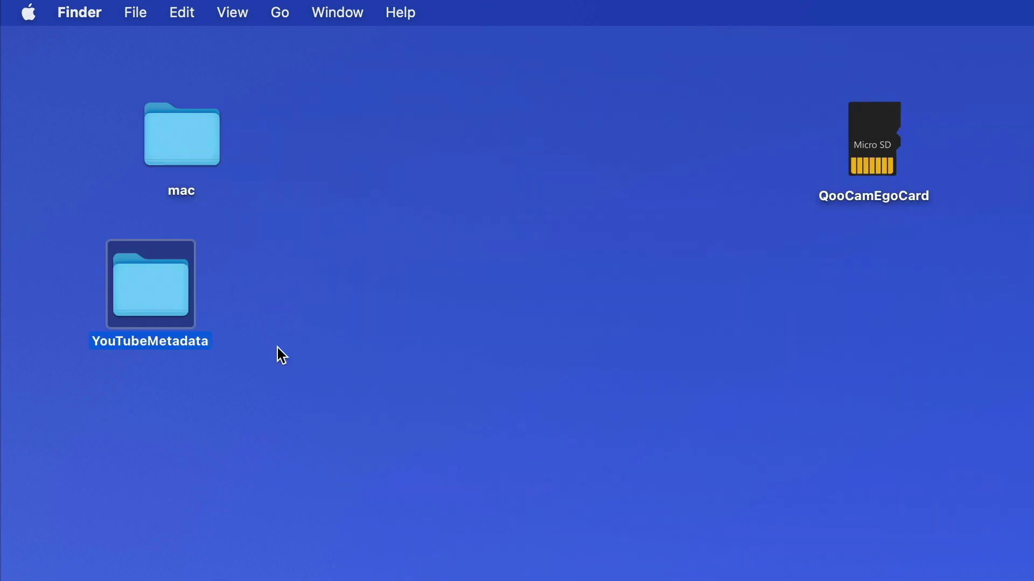
click(194, 155)
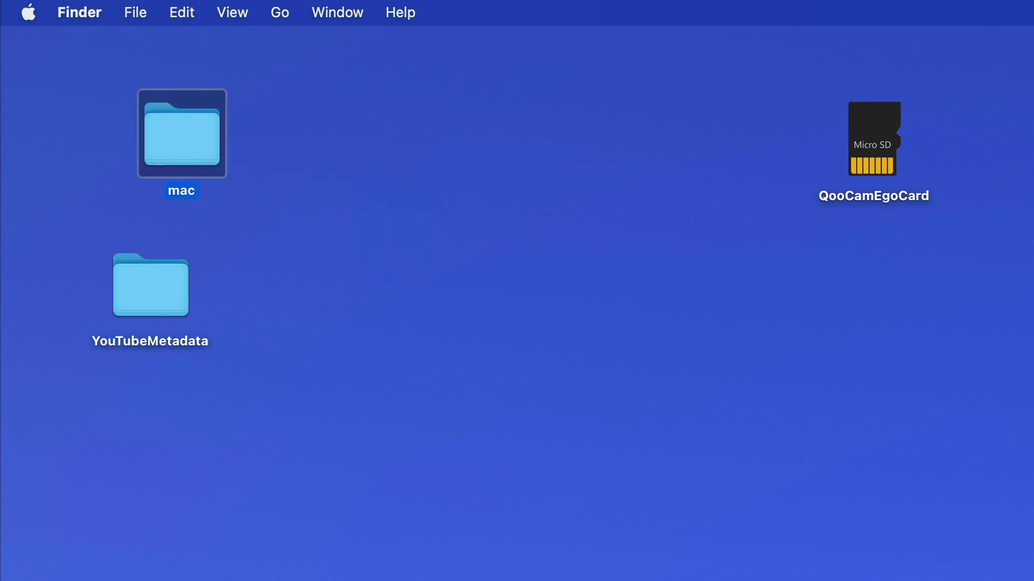
key(super+BackSpace)
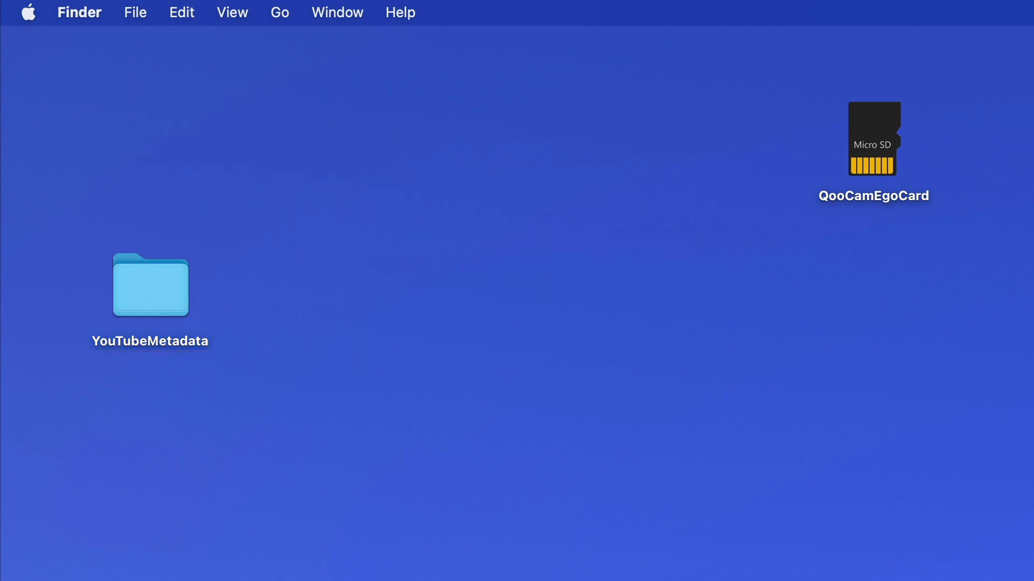
Step: Place YouTubeMetadata at the desktop's top-left and open it in a repositioned, smaller Finder window
drag(142, 292, 133, 135)
double_click(131, 132)
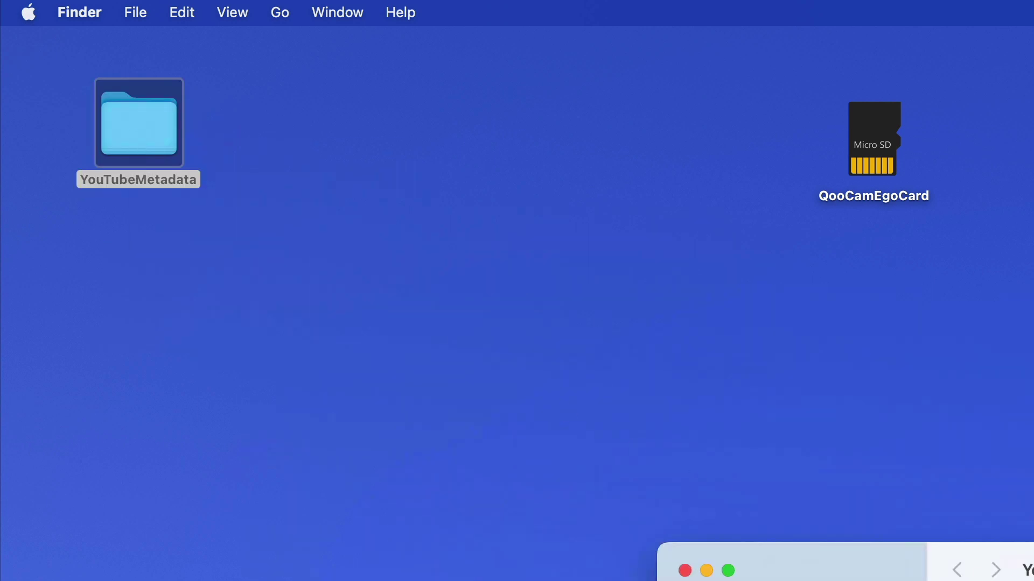
key(super+w)
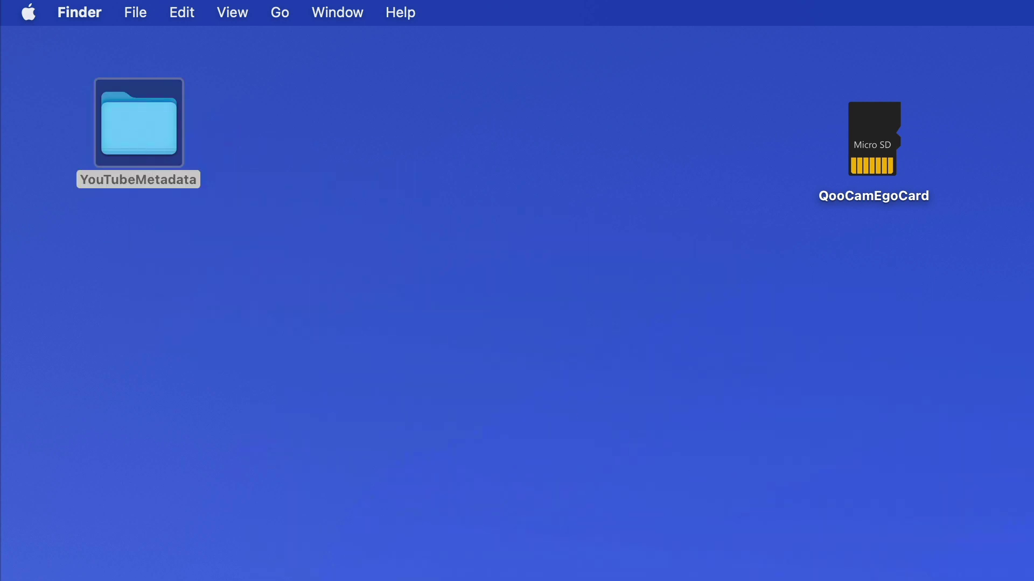
click(240, 12)
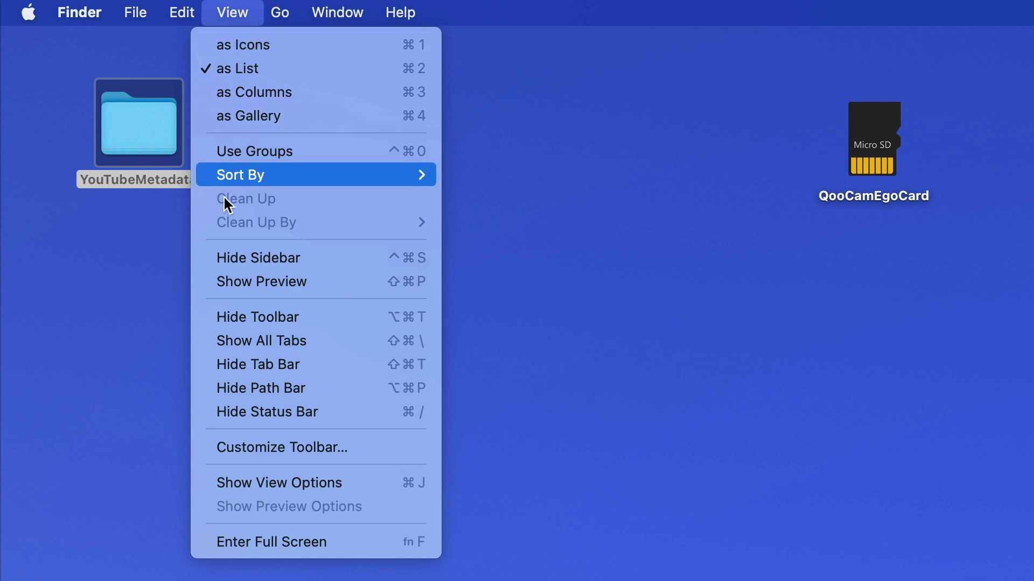
click(255, 262)
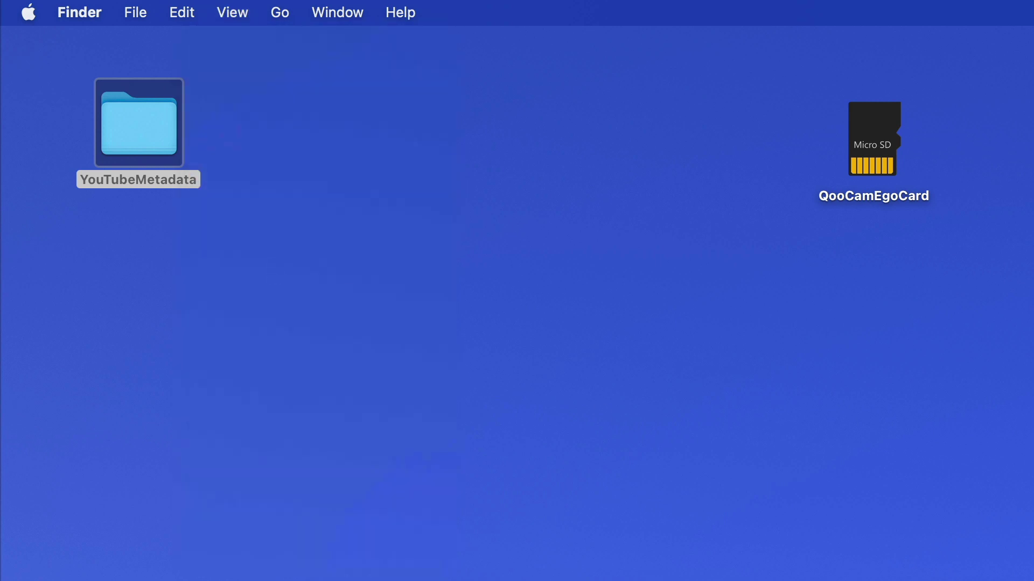
key(super+o)
drag(845, 221, 499, 108)
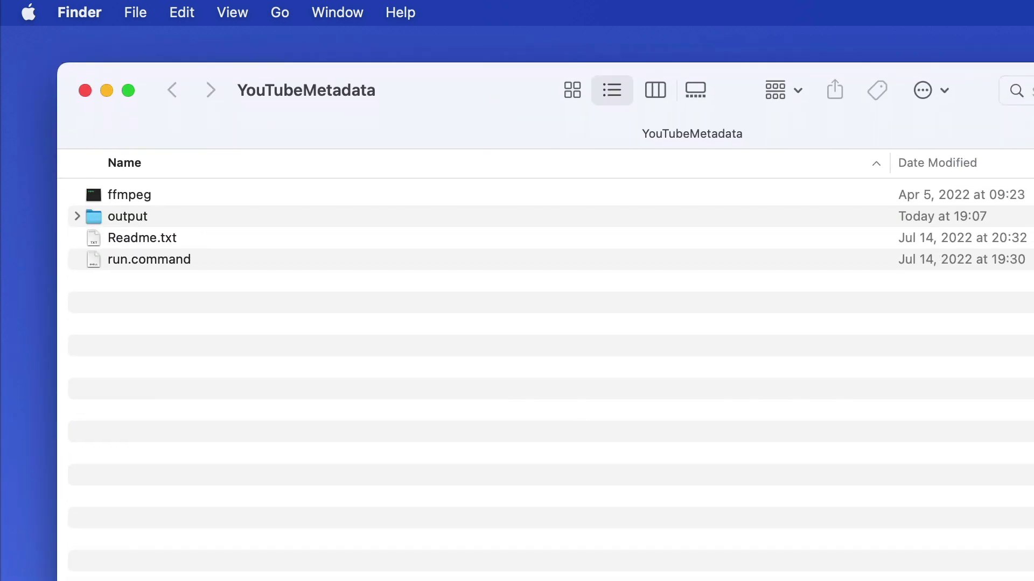
drag(996, 580, 759, 518)
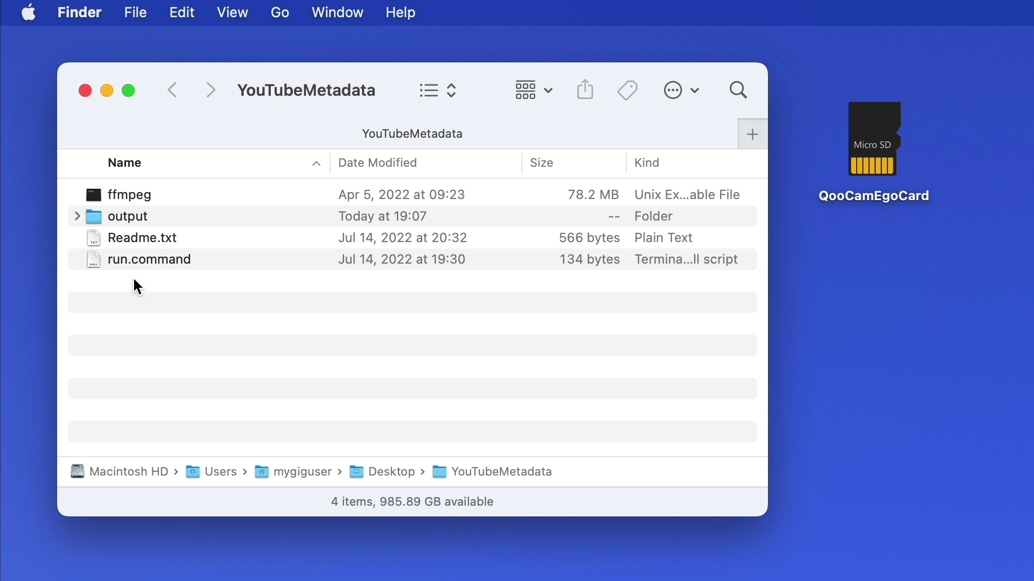
Step: Copy 0001_20220723_203748_01.mp4 and 0002_20220724_185058_01.mp4 from QooCamEgoCard into YouTubeMetadata, then close the card
double_click(878, 127)
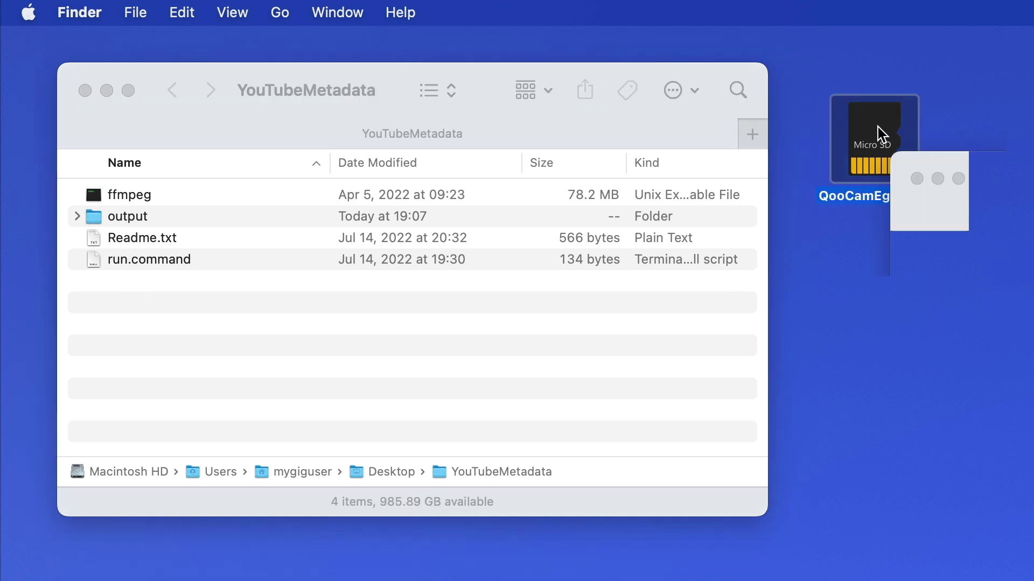
drag(343, 52, 964, 302)
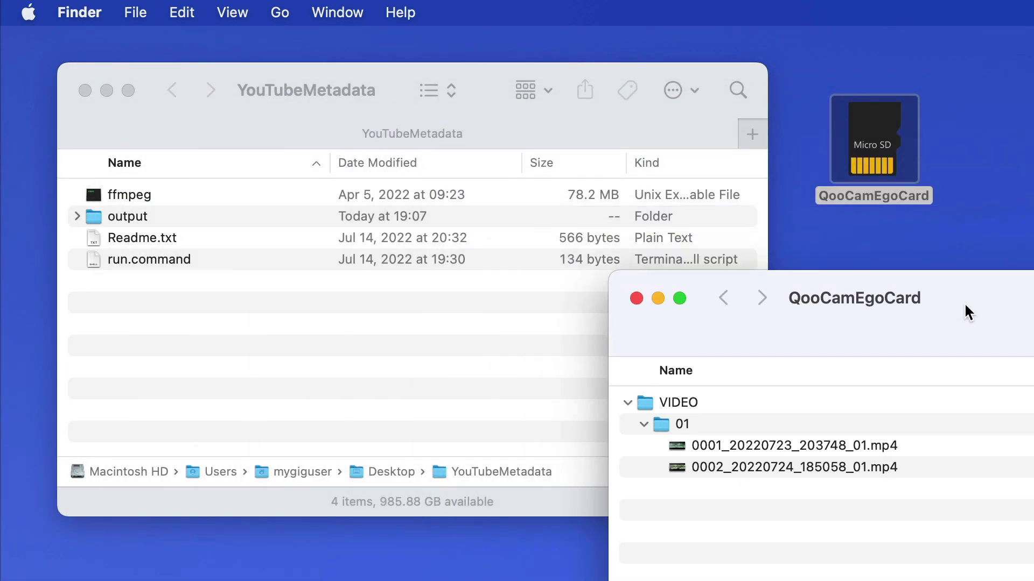
click(695, 439)
shift+click(715, 462)
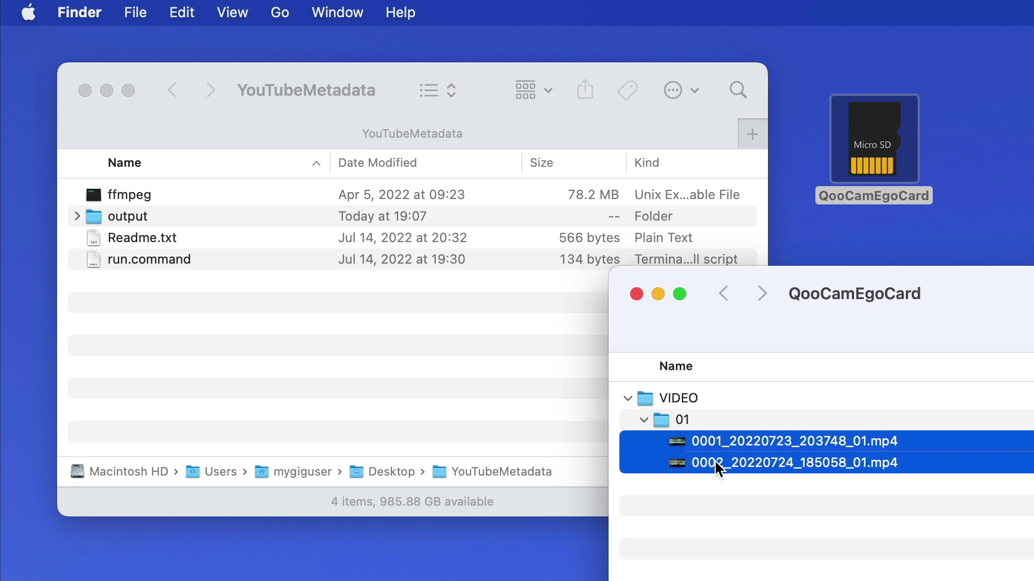
drag(715, 461, 293, 370)
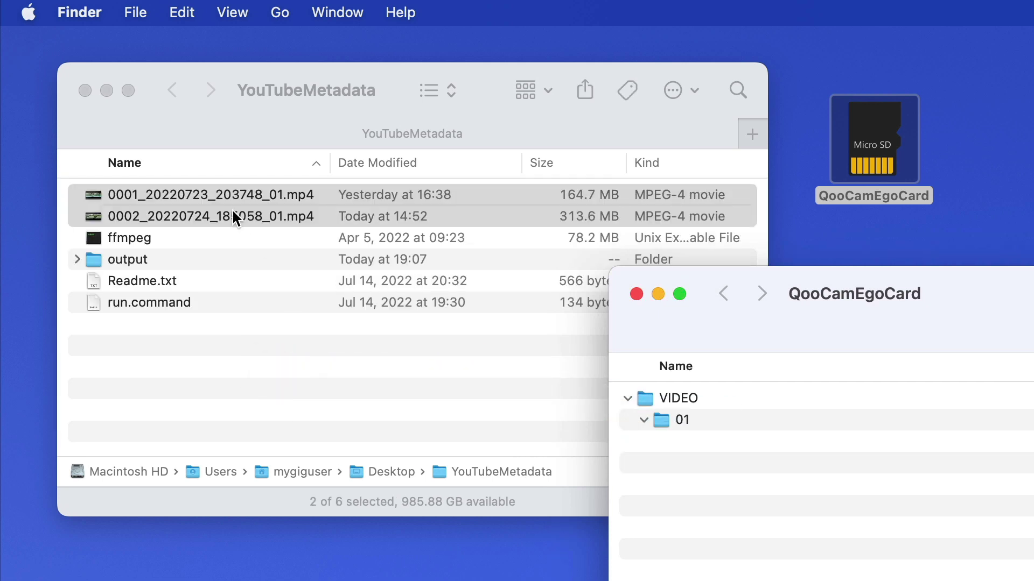
click(636, 294)
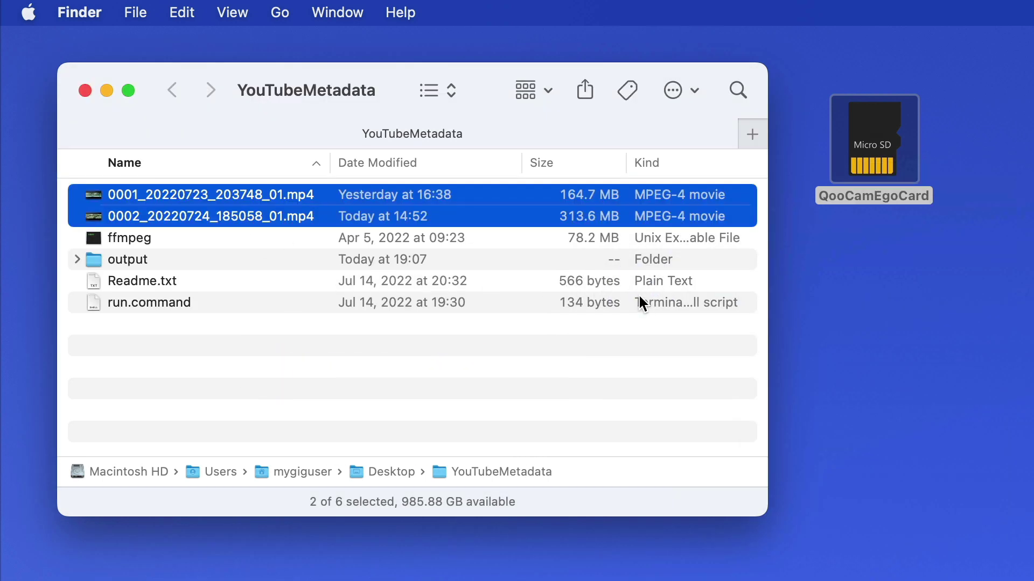
click(288, 354)
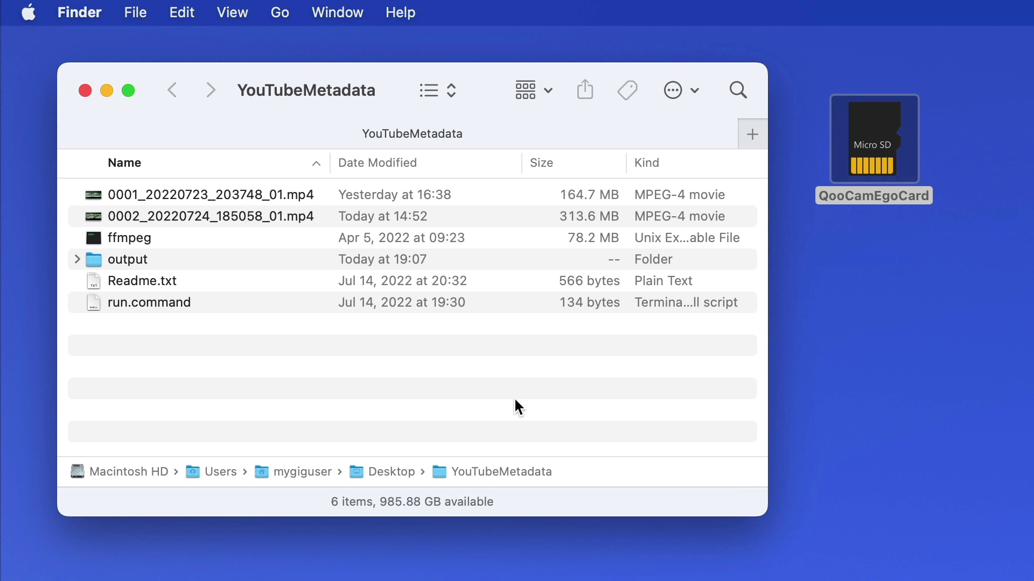
Step: Enlarge the YouTubeMetadata window and select run.command
drag(761, 515, 986, 547)
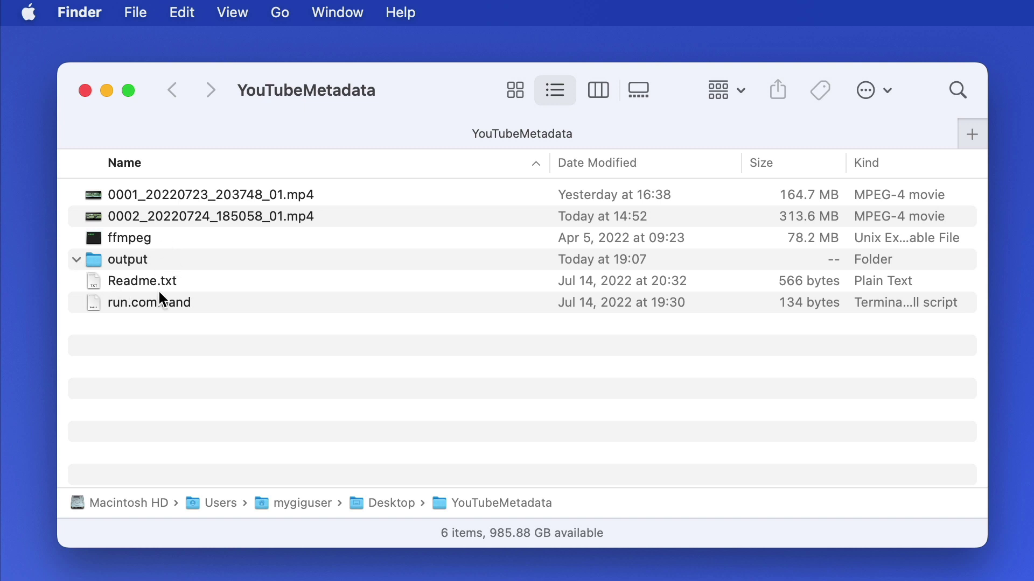
click(93, 310)
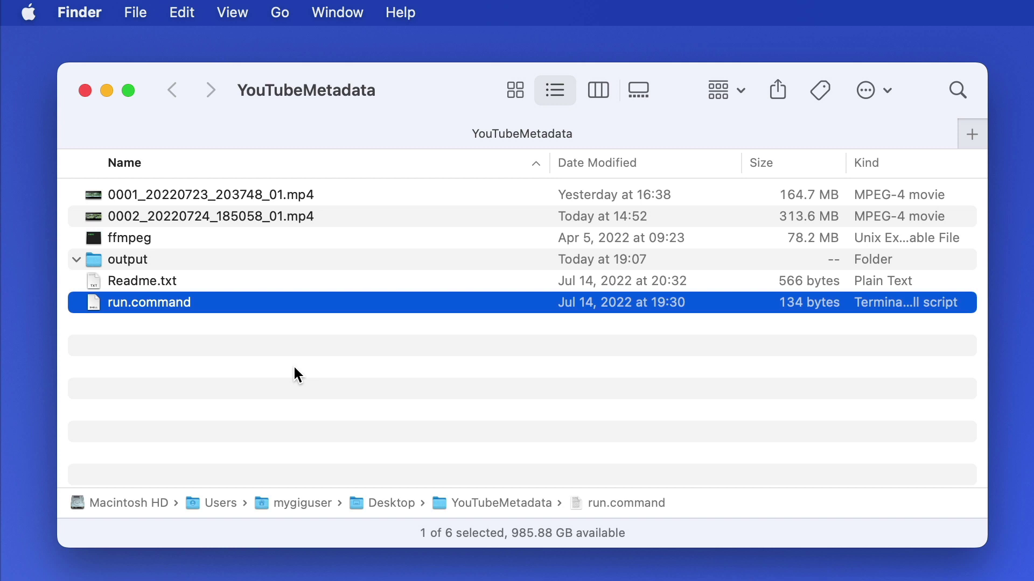
drag(432, 76, 392, 55)
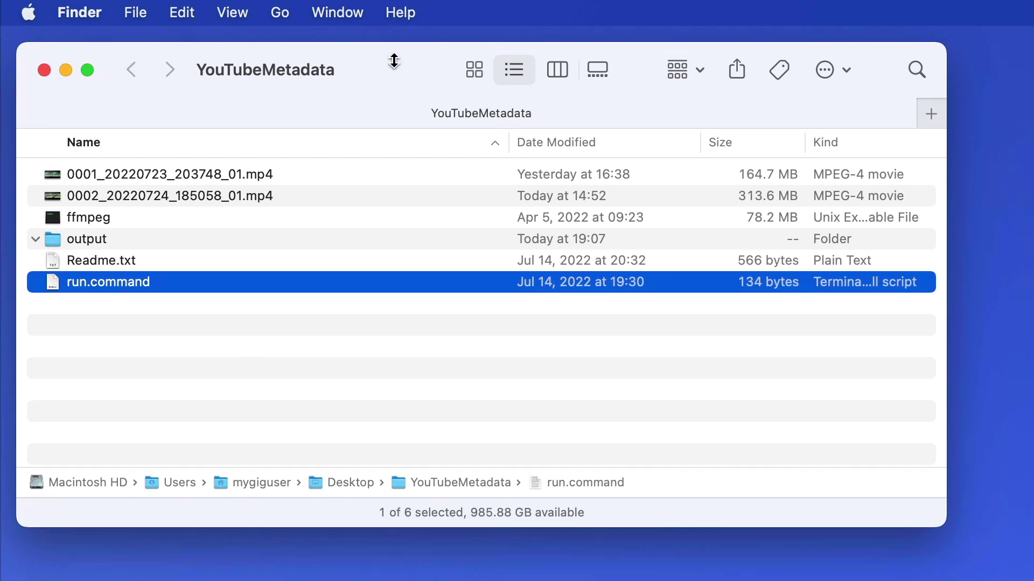
double_click(117, 283)
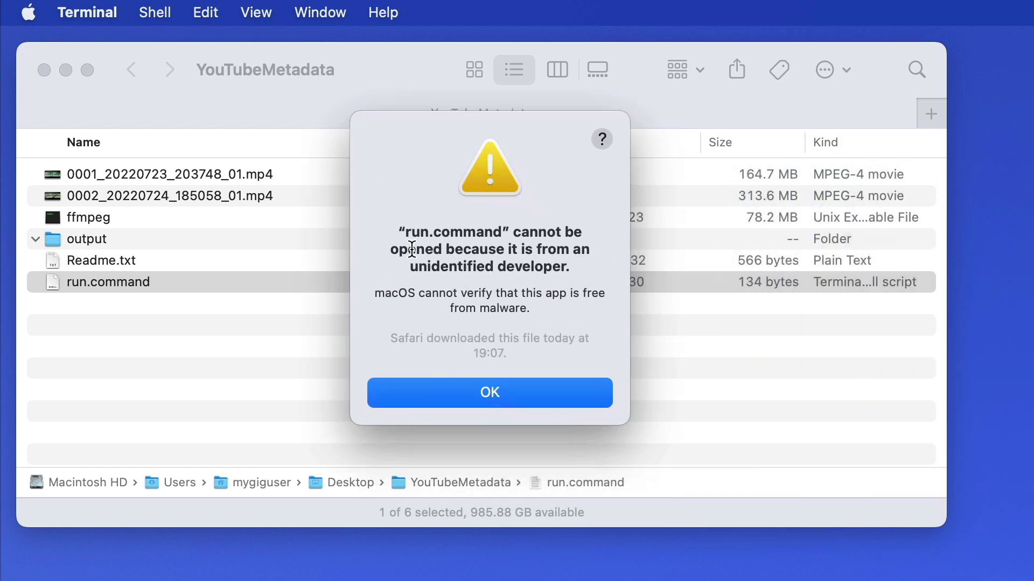
click(493, 394)
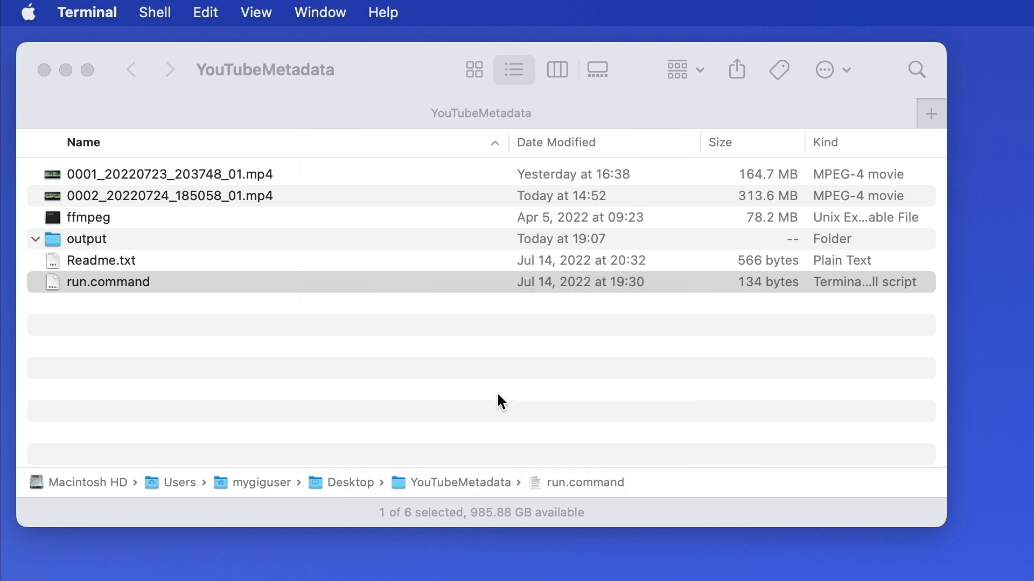
Step: Open run.command with Terminal.app and approve the unverified-developer warning so the script runs
right_click(108, 291)
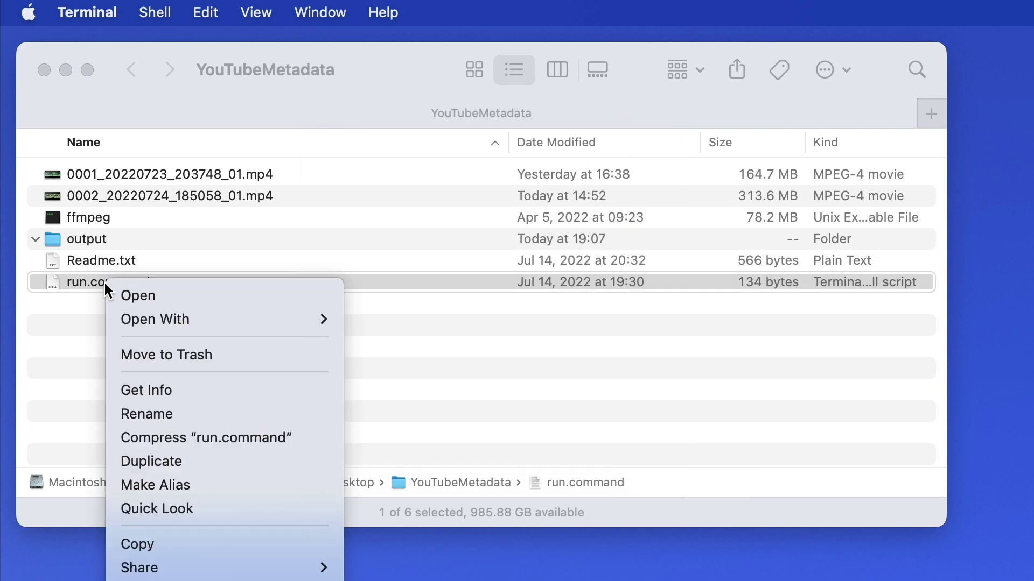
mouse_move(170, 319)
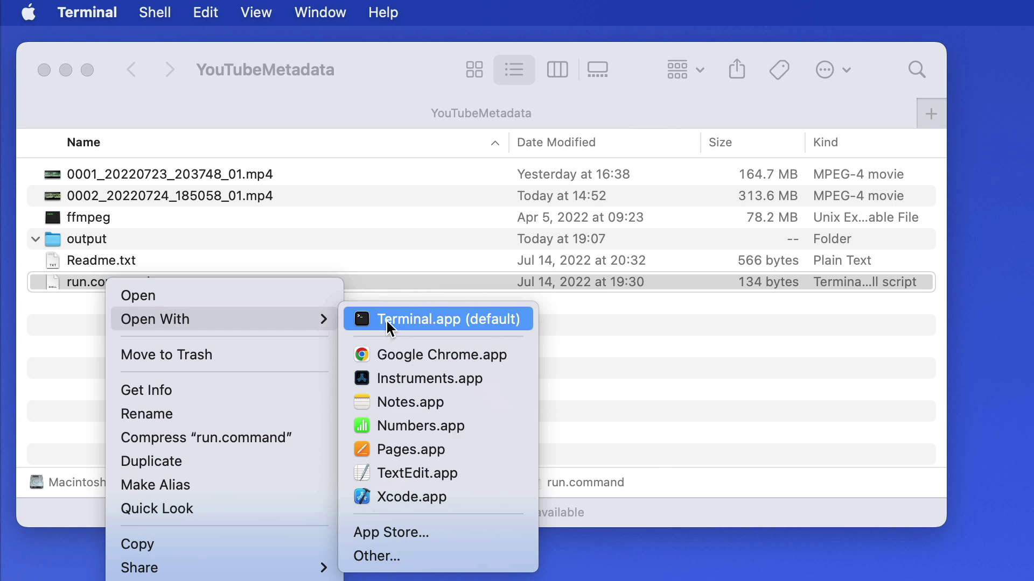
click(428, 321)
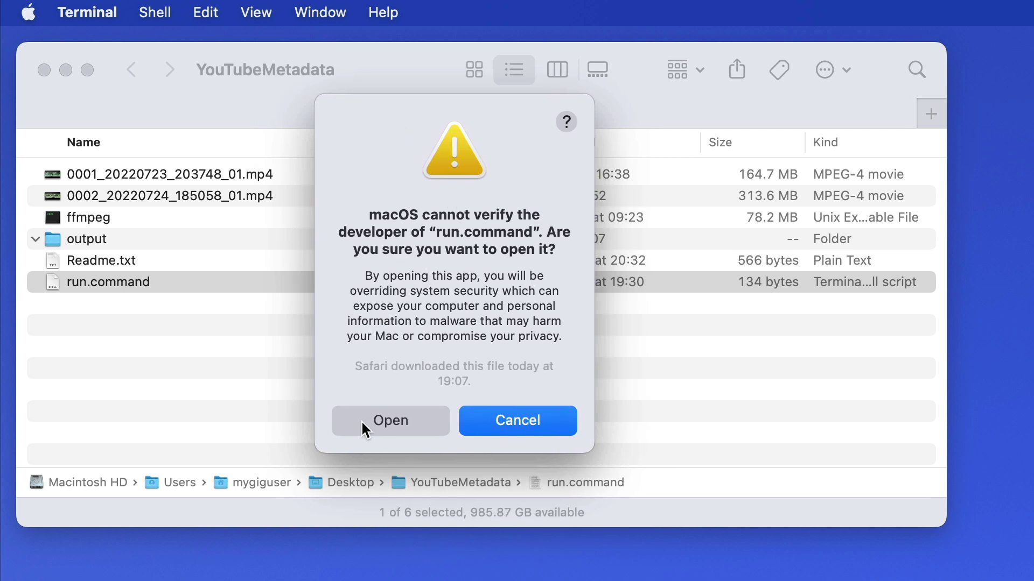
click(398, 423)
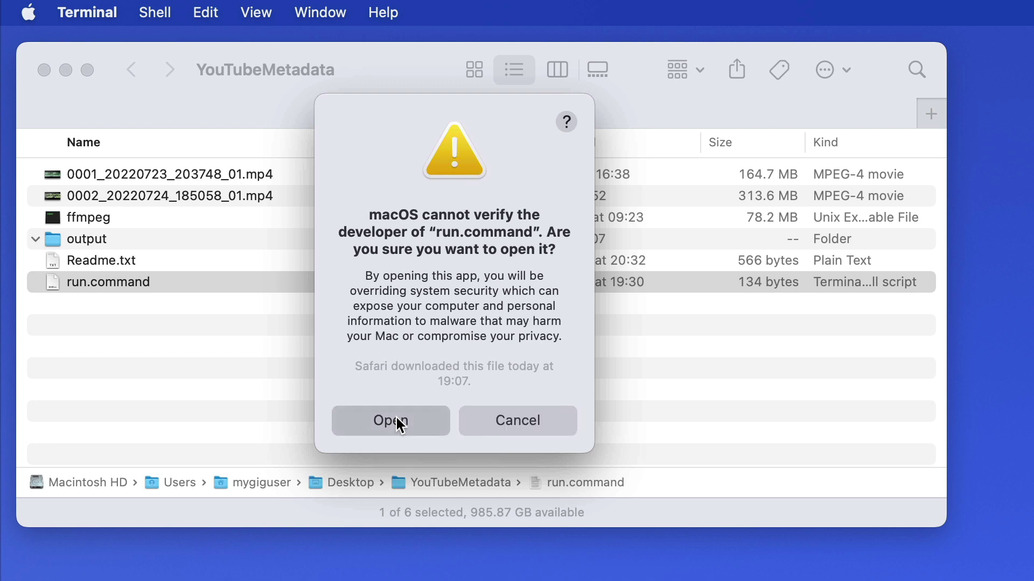
drag(948, 56, 764, 47)
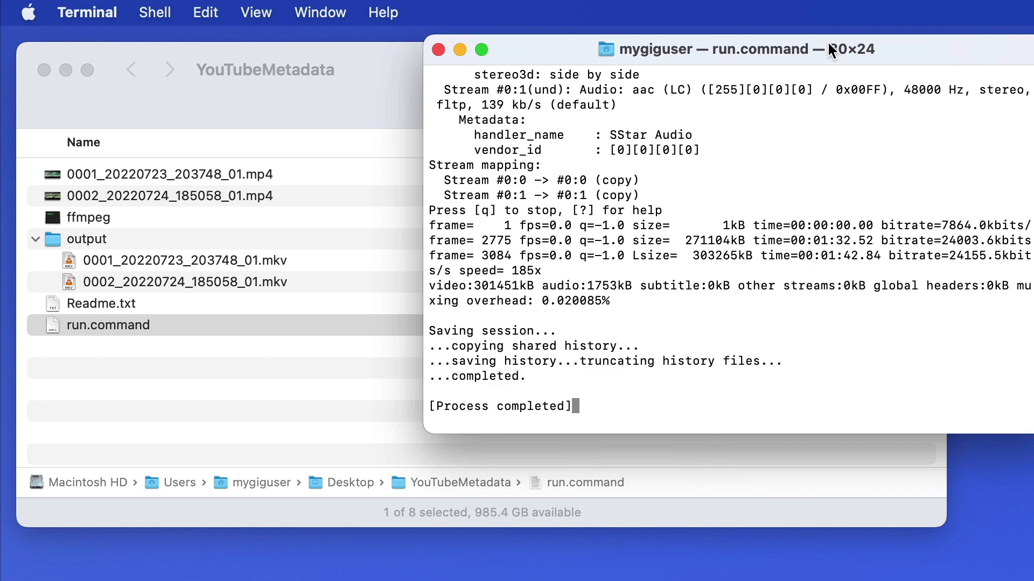
Step: Move the Terminal window left over Finder and widen it to 121×25
drag(828, 43, 503, 65)
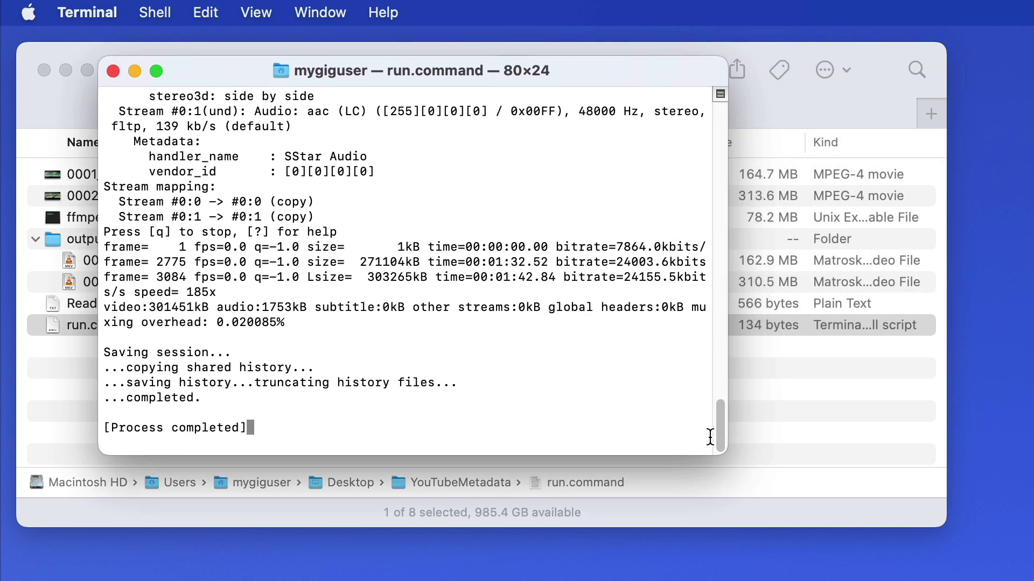
drag(620, 60, 545, 60)
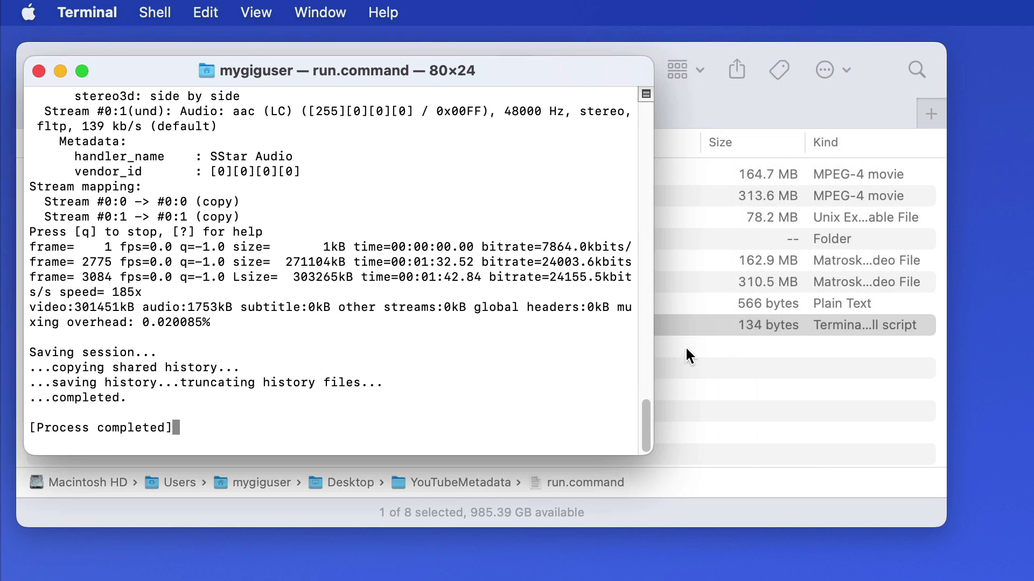
drag(646, 454, 989, 107)
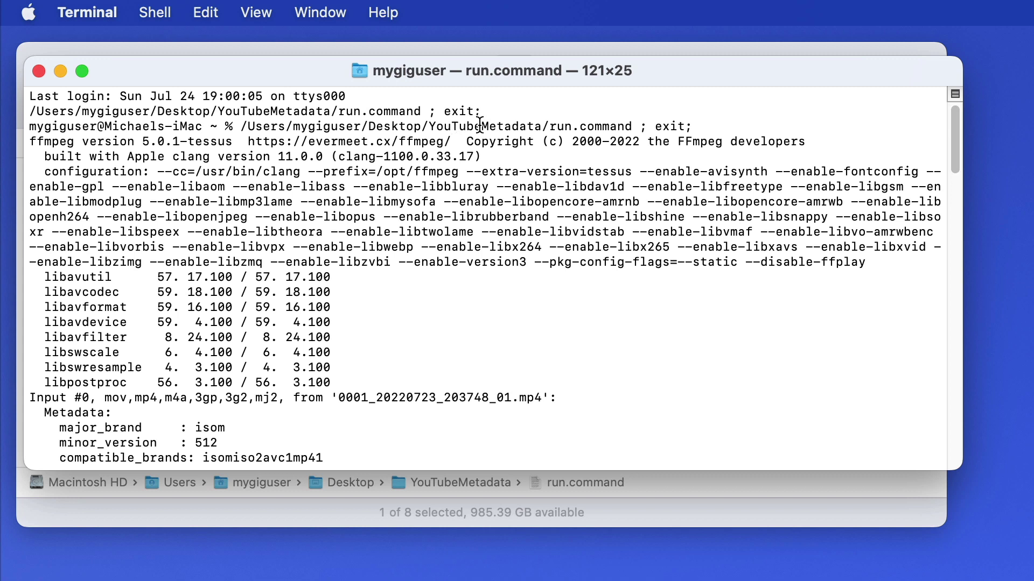
Step: Highlight run.command, input 0001_20220723_203748_01.mp4 and its .mkv output name in the ffmpeg log
drag(543, 127, 640, 130)
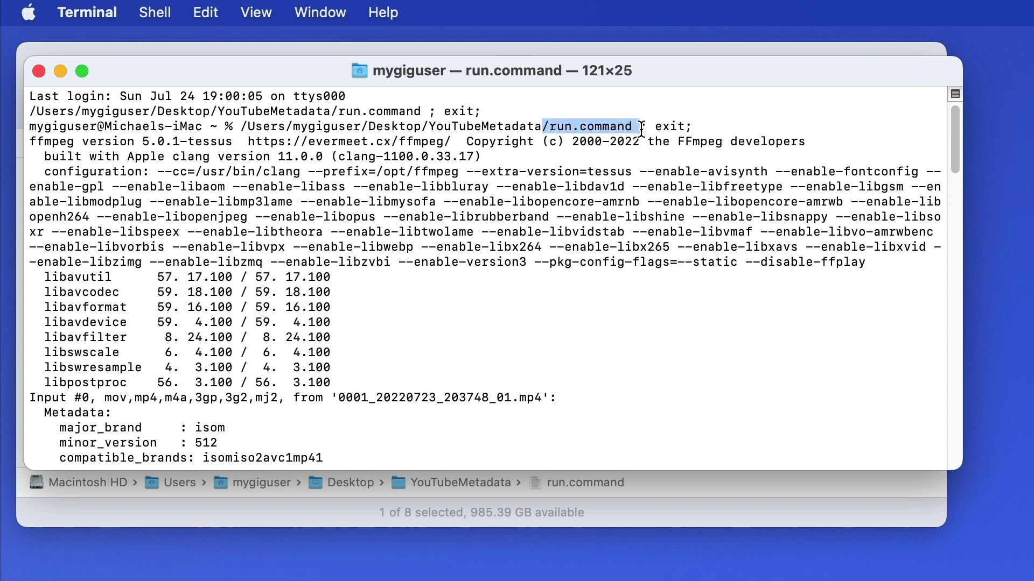
scroll(305, 192, down, 5)
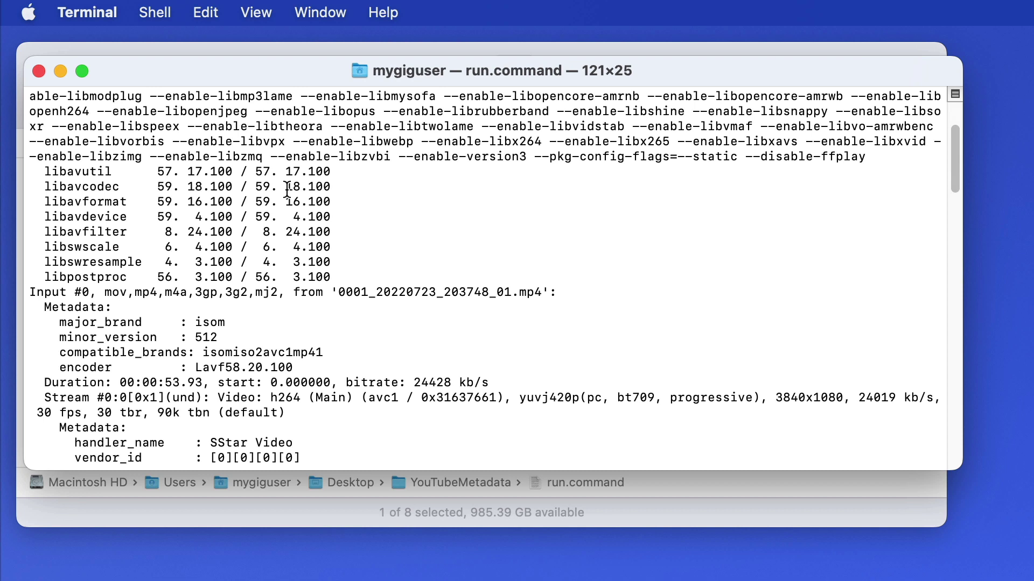
scroll(269, 203, down, 1)
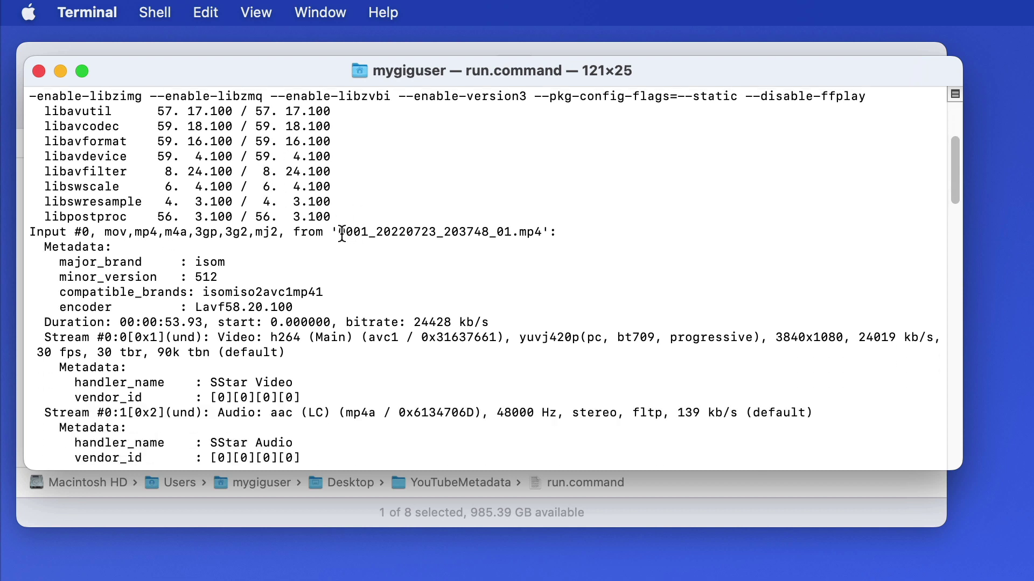
drag(337, 234, 540, 235)
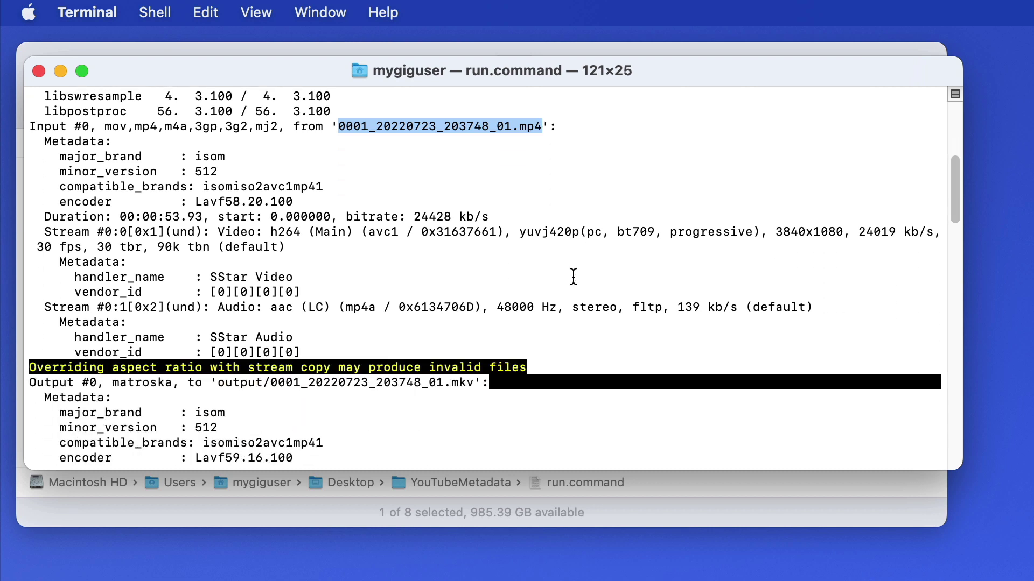
scroll(574, 276, down, 3)
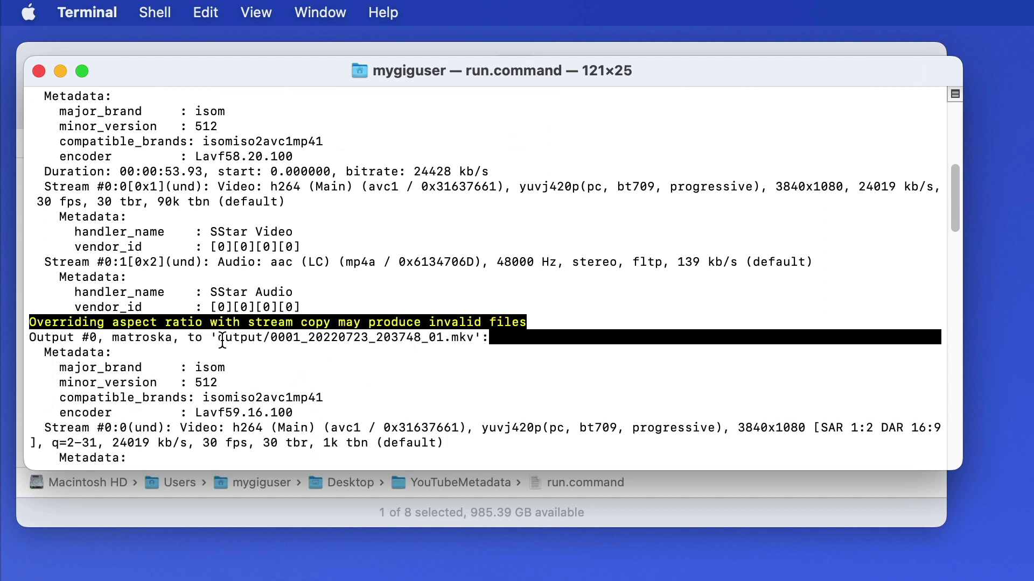
drag(221, 341, 485, 339)
scroll(495, 350, down, 6)
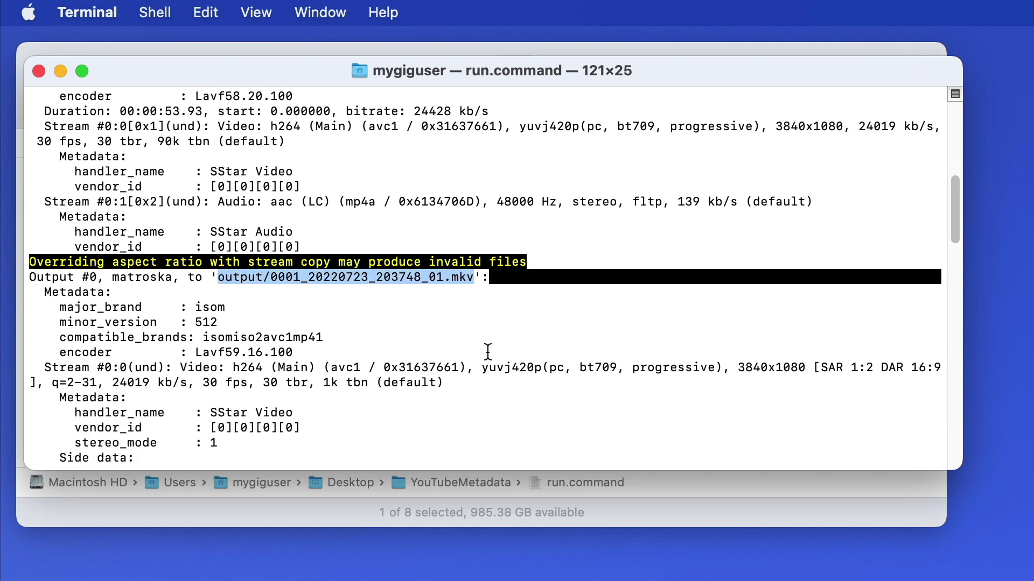
scroll(475, 350, down, 7)
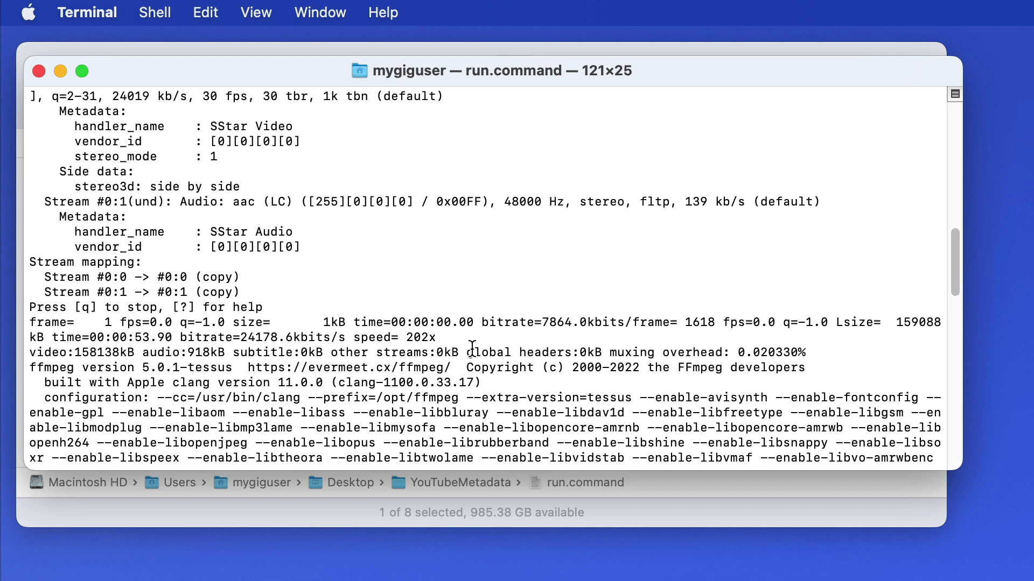
scroll(472, 350, down, 3)
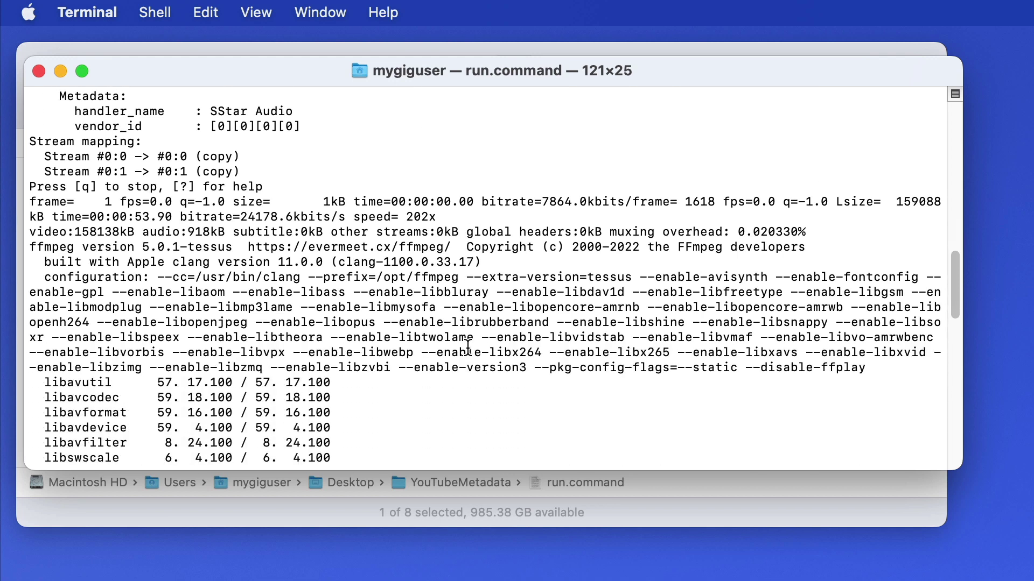
scroll(449, 177, down, 4)
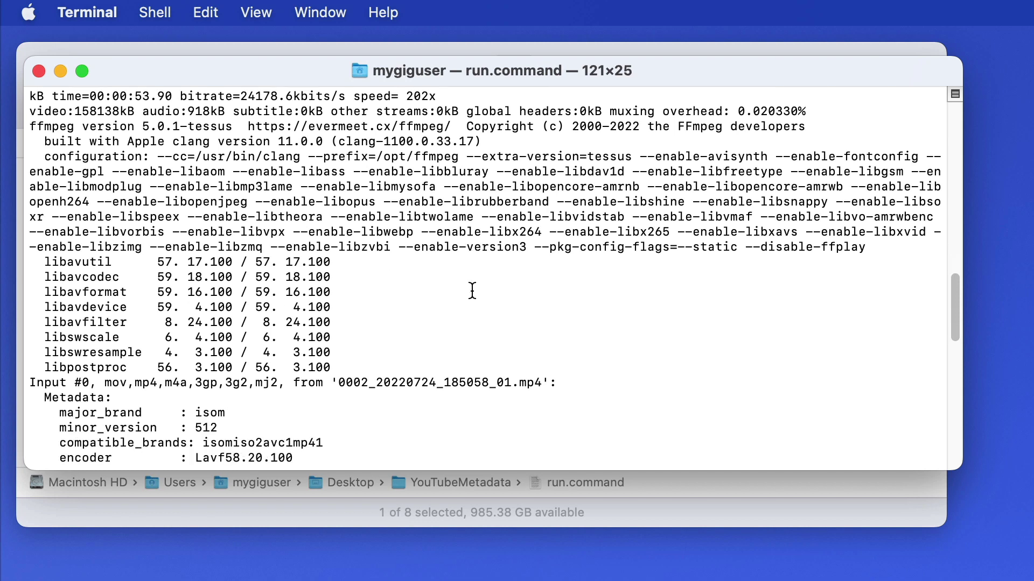
scroll(472, 291, down, 1)
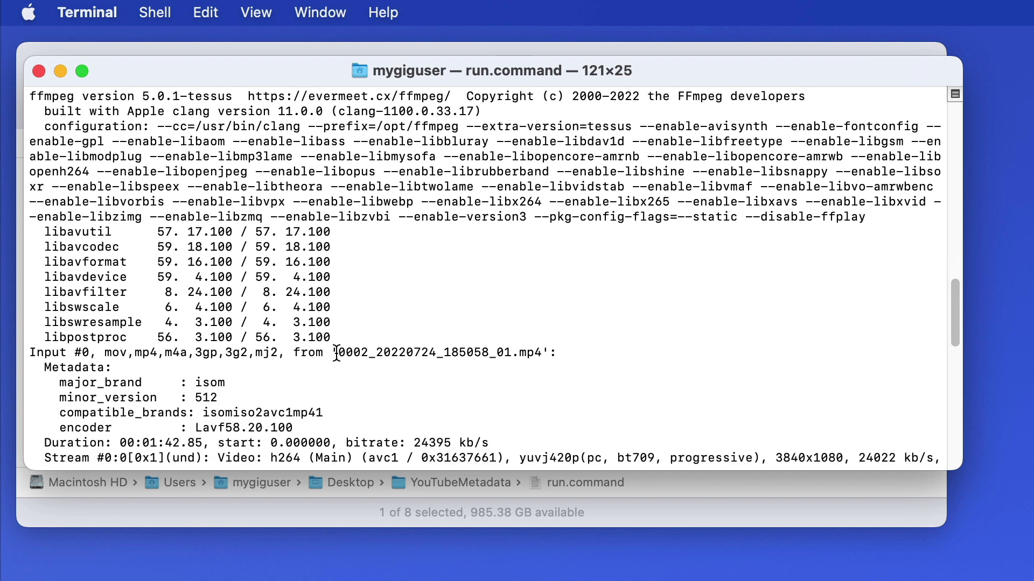
drag(337, 354, 542, 353)
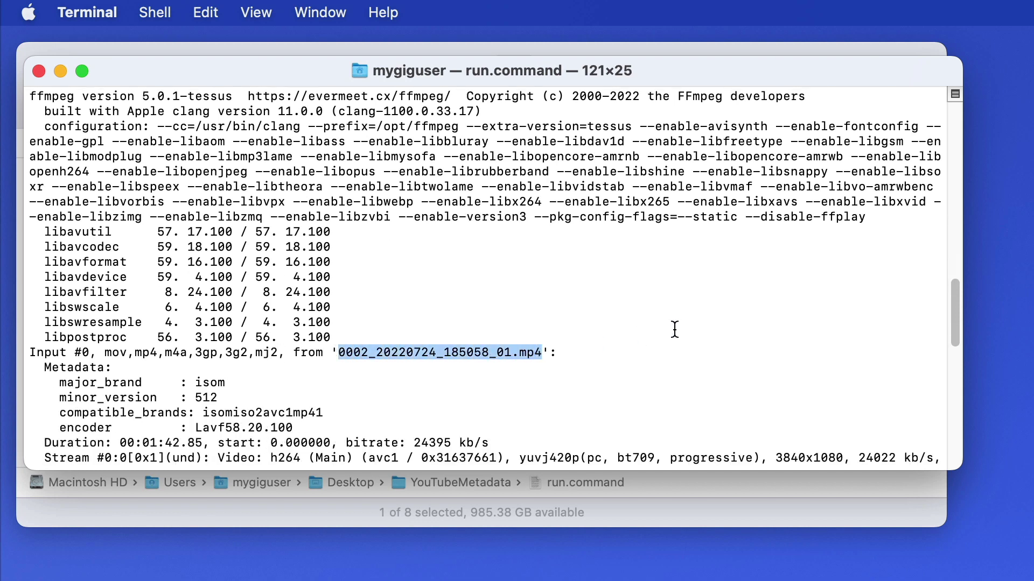
scroll(674, 330, down, 10)
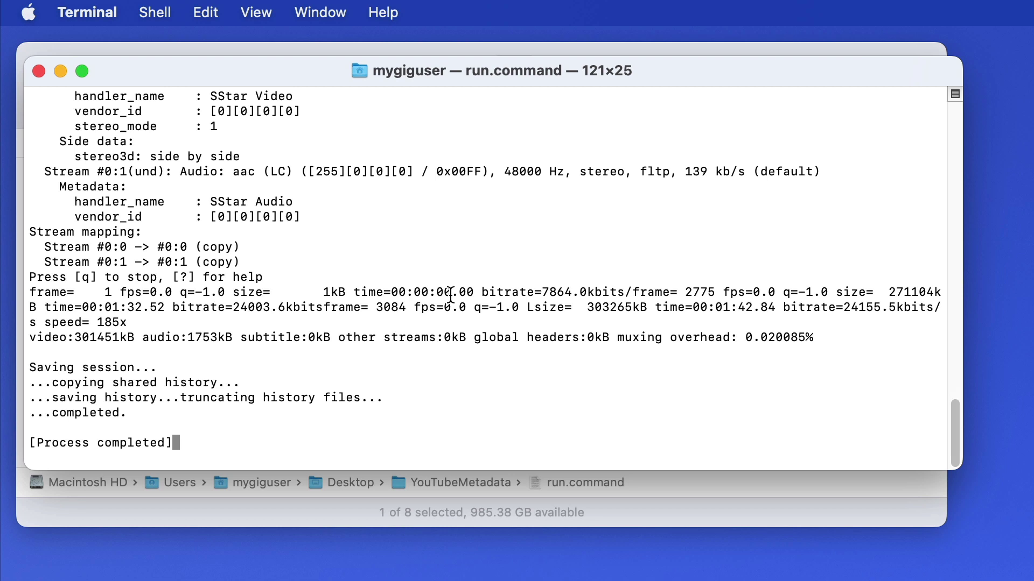
scroll(314, 340, up, 3)
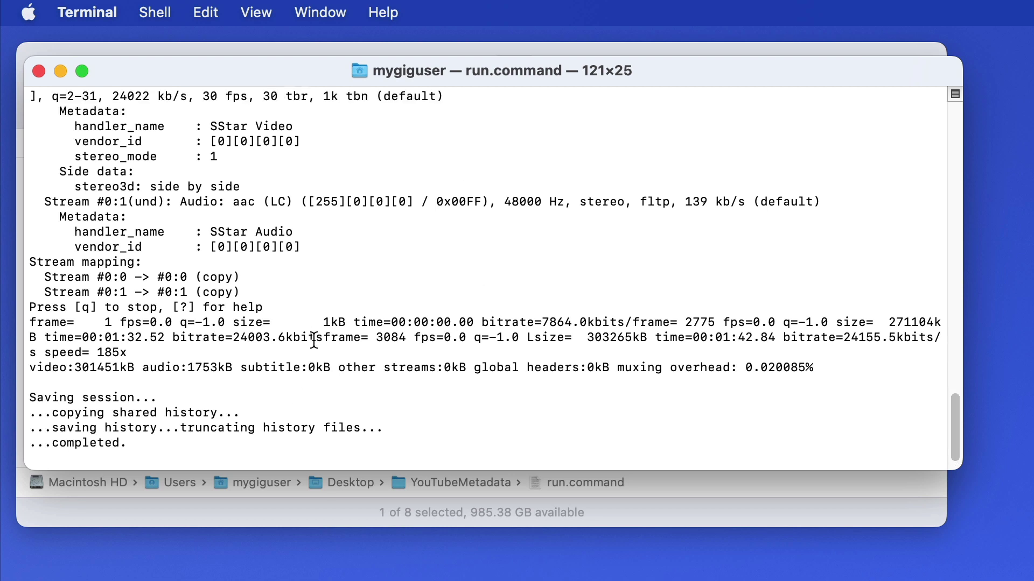
scroll(315, 340, up, 3)
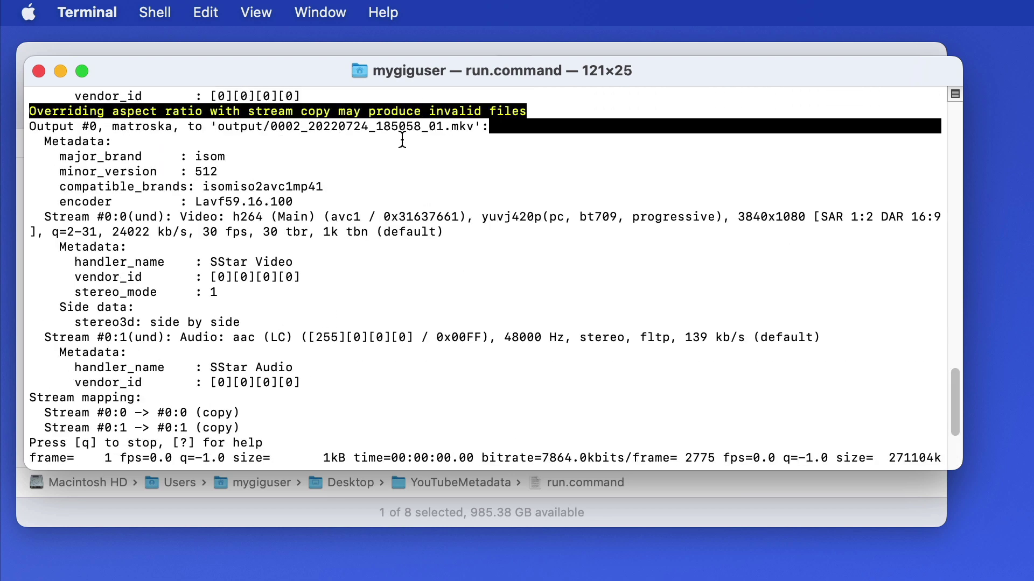
drag(217, 127, 482, 132)
drag(472, 134, 474, 128)
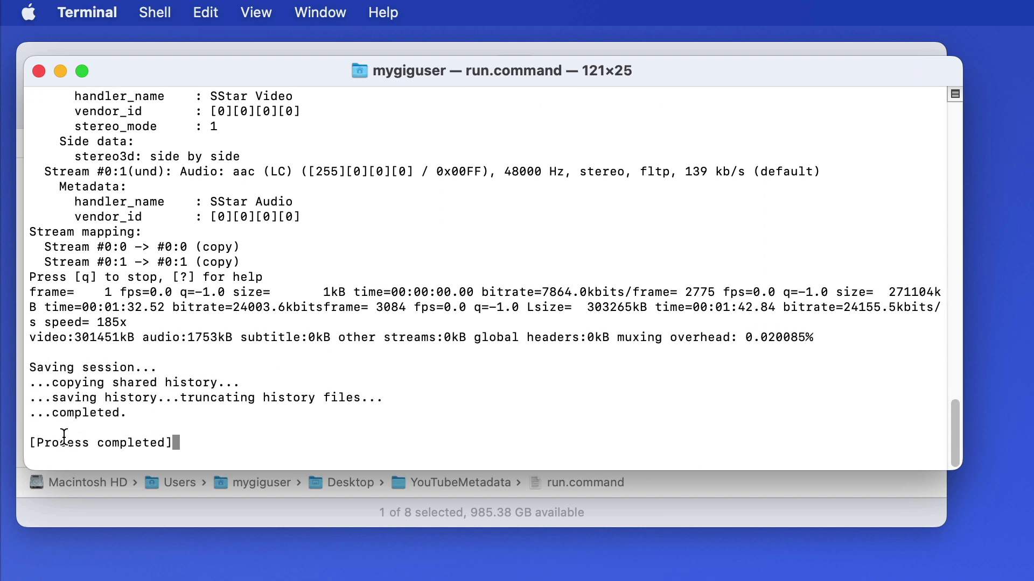
drag(43, 442, 192, 444)
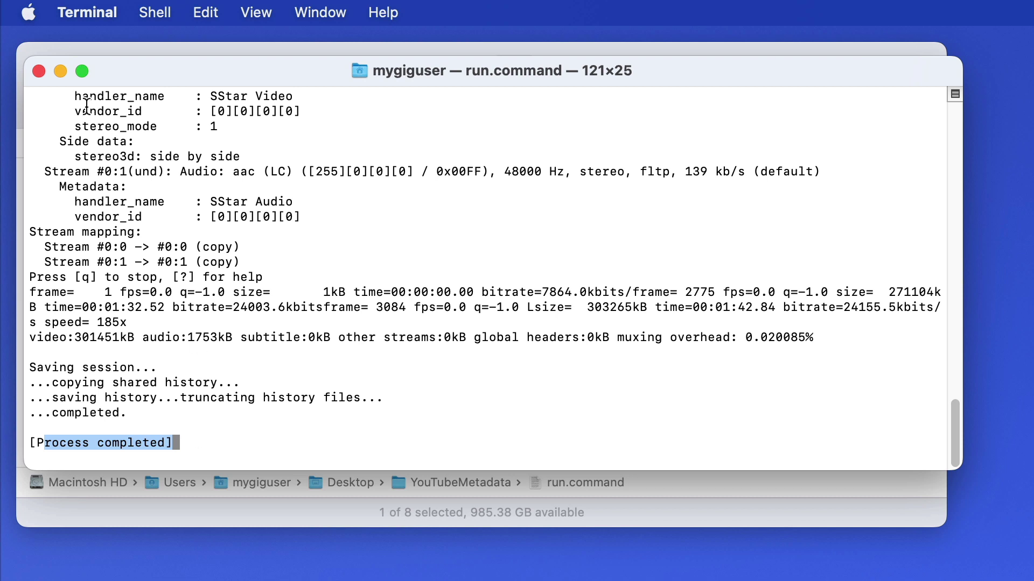
Step: Close the Terminal window and quit Terminal
click(39, 71)
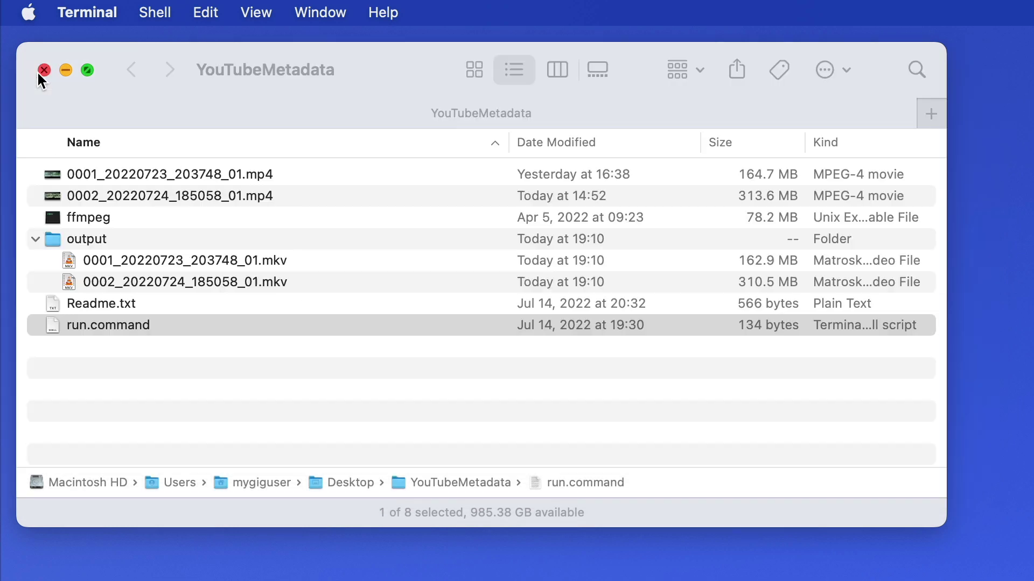
click(92, 15)
click(89, 257)
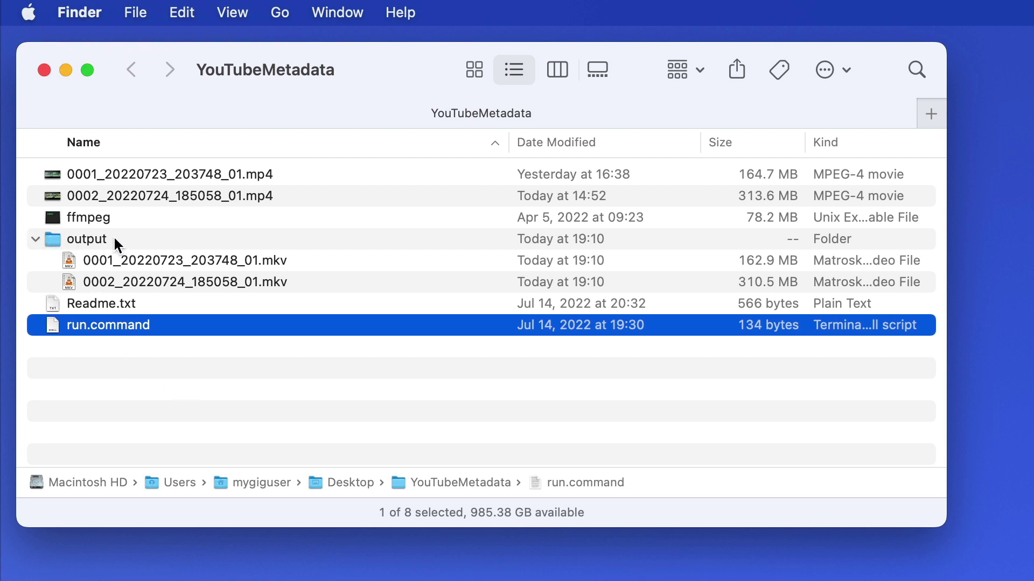
Step: Select each new .mkv file in output to check their 162.9 MB and 310.5 MB sizes
click(134, 257)
click(151, 278)
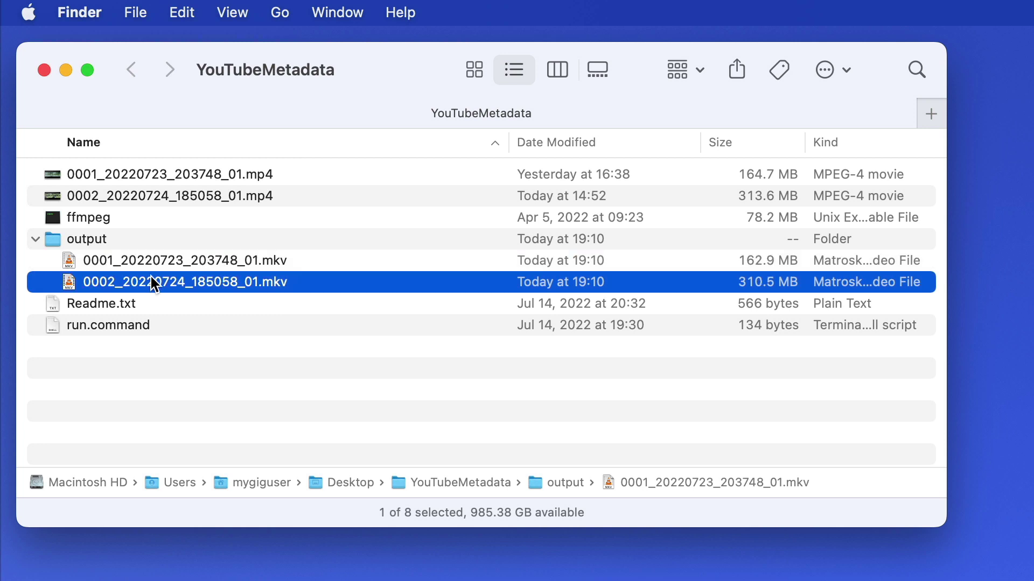
click(160, 264)
click(170, 283)
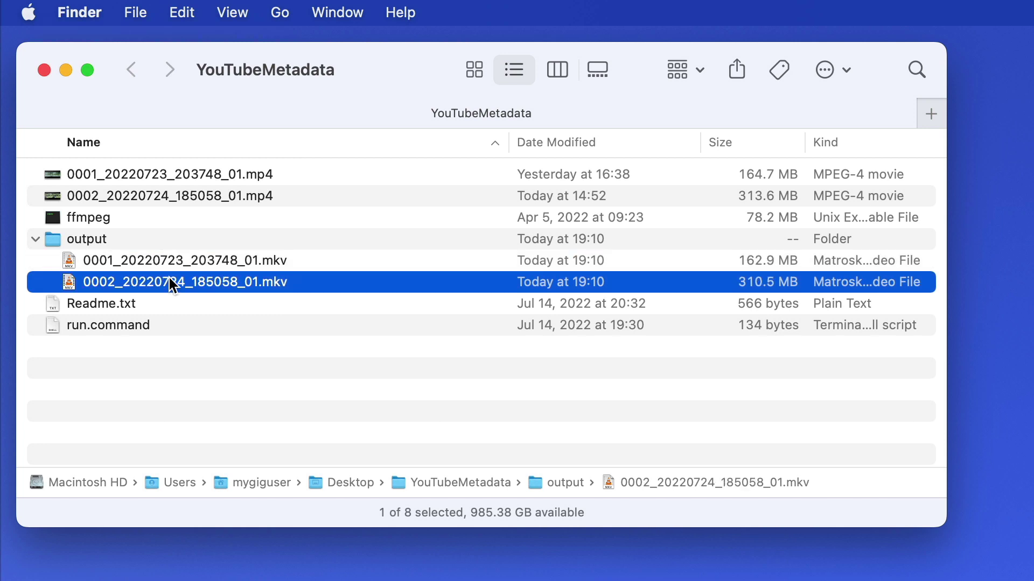